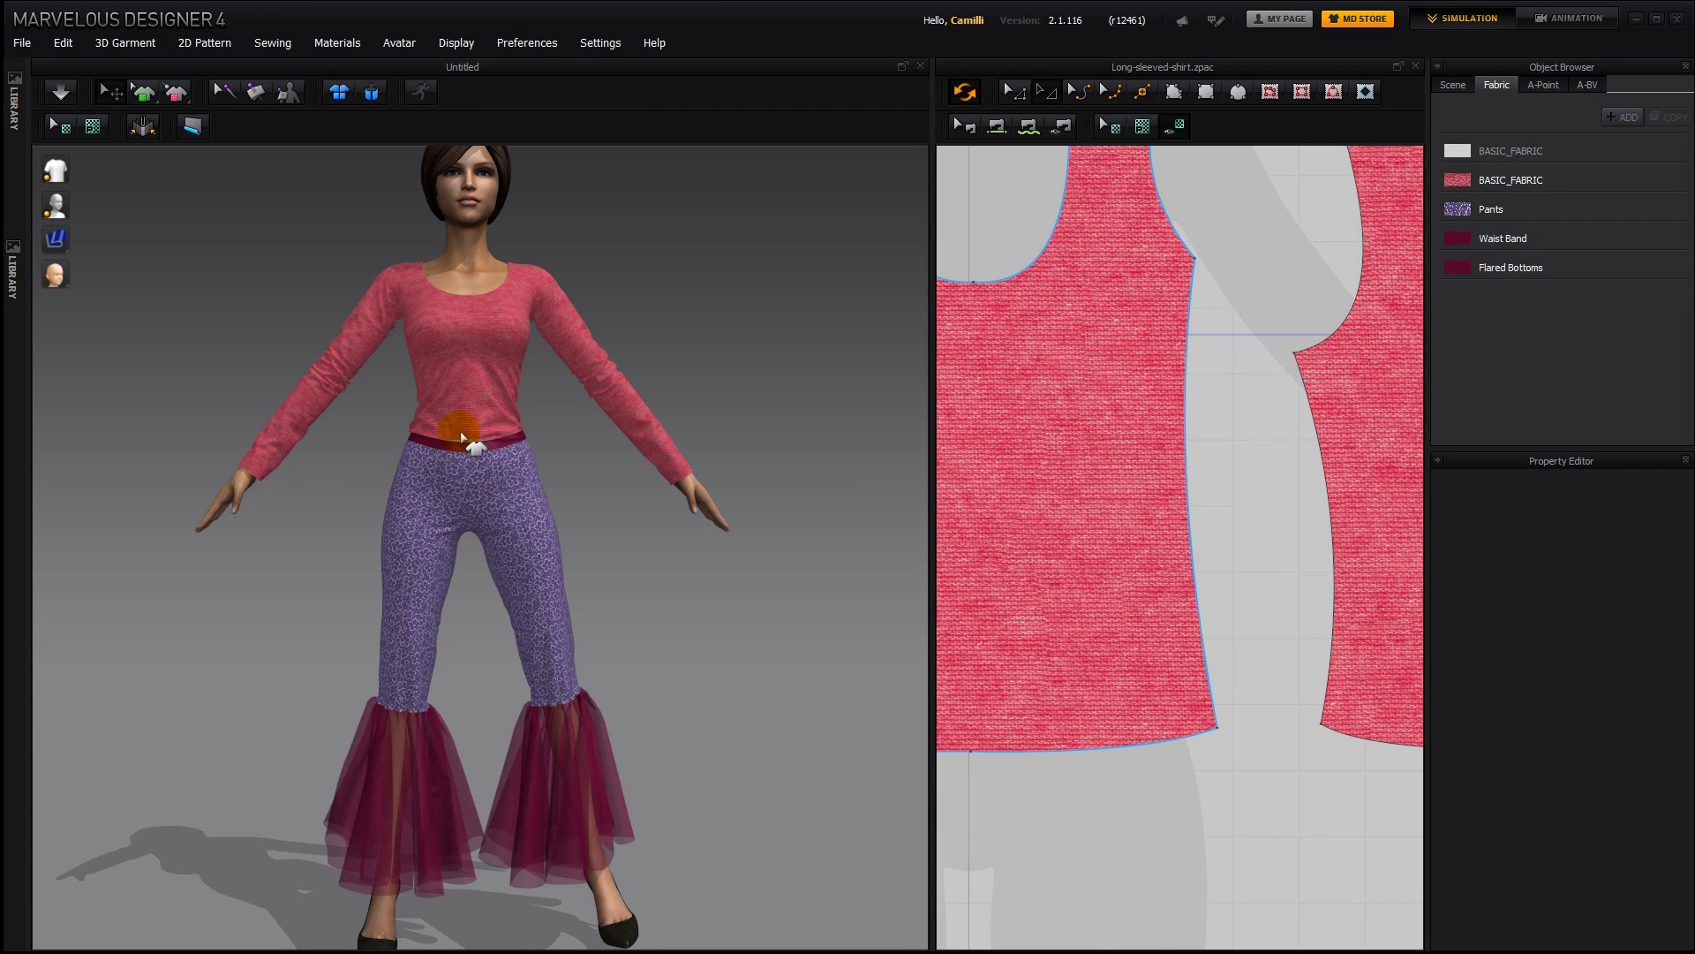
Show the library's Fabrics folder and add the ___Final texture folder to the favorites list
{"action": "left_click", "coordinate": [13, 99]}
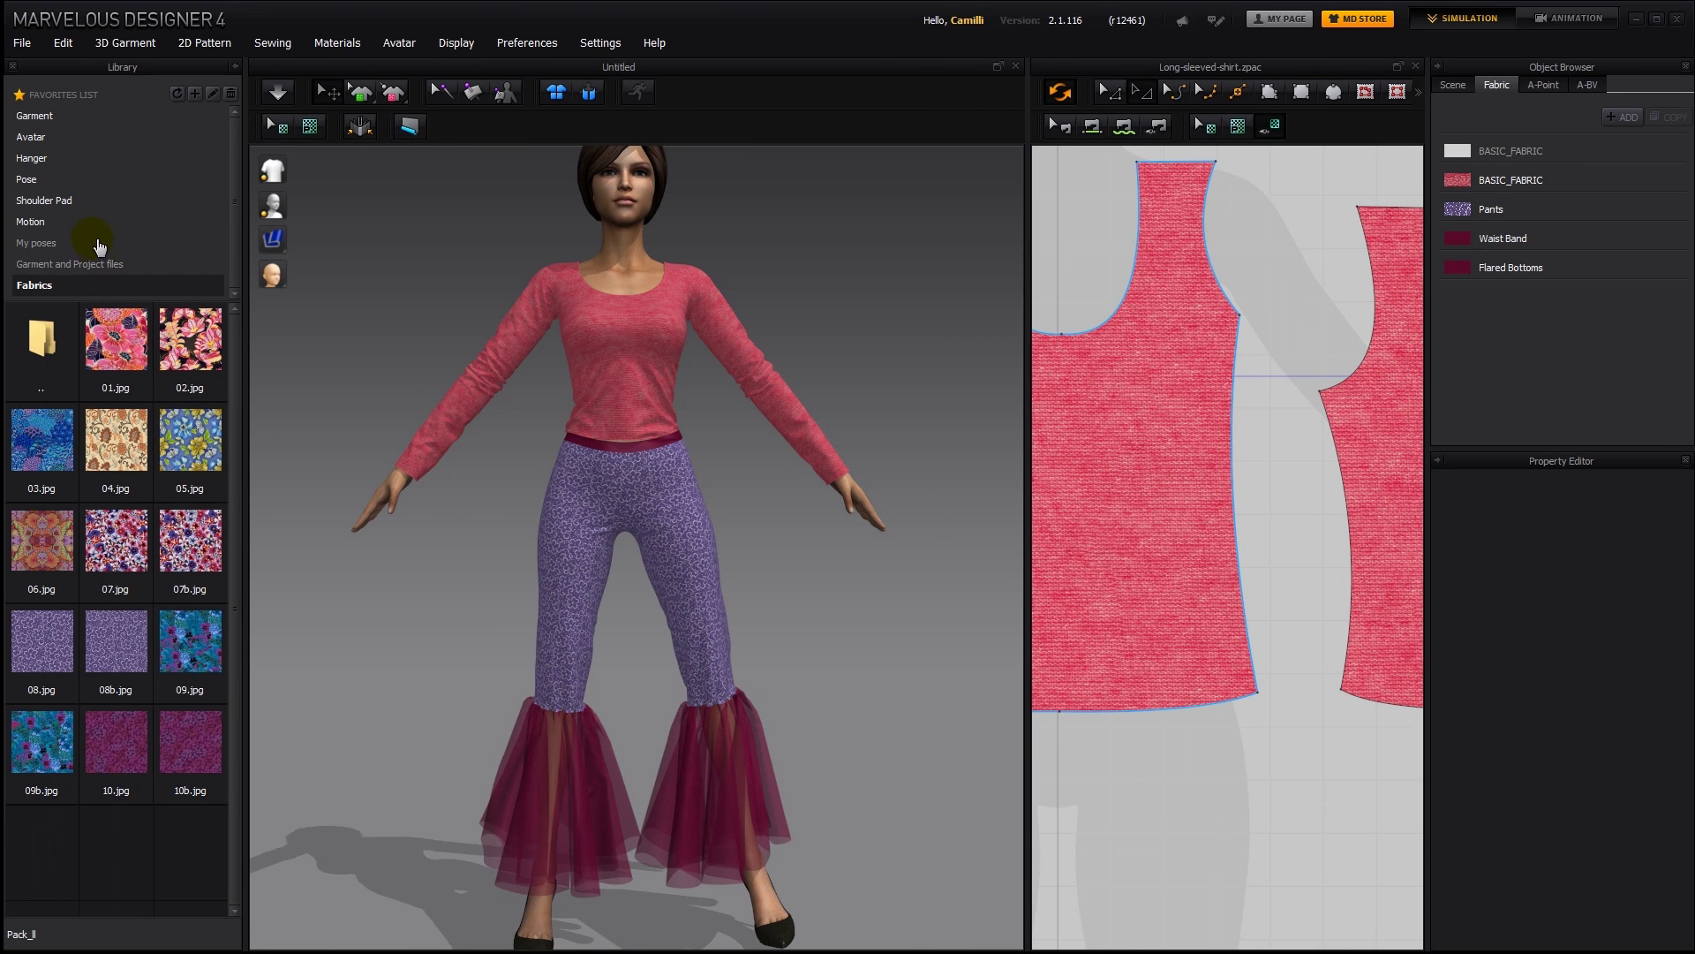
{"action": "left_click", "coordinate": [67, 288]}
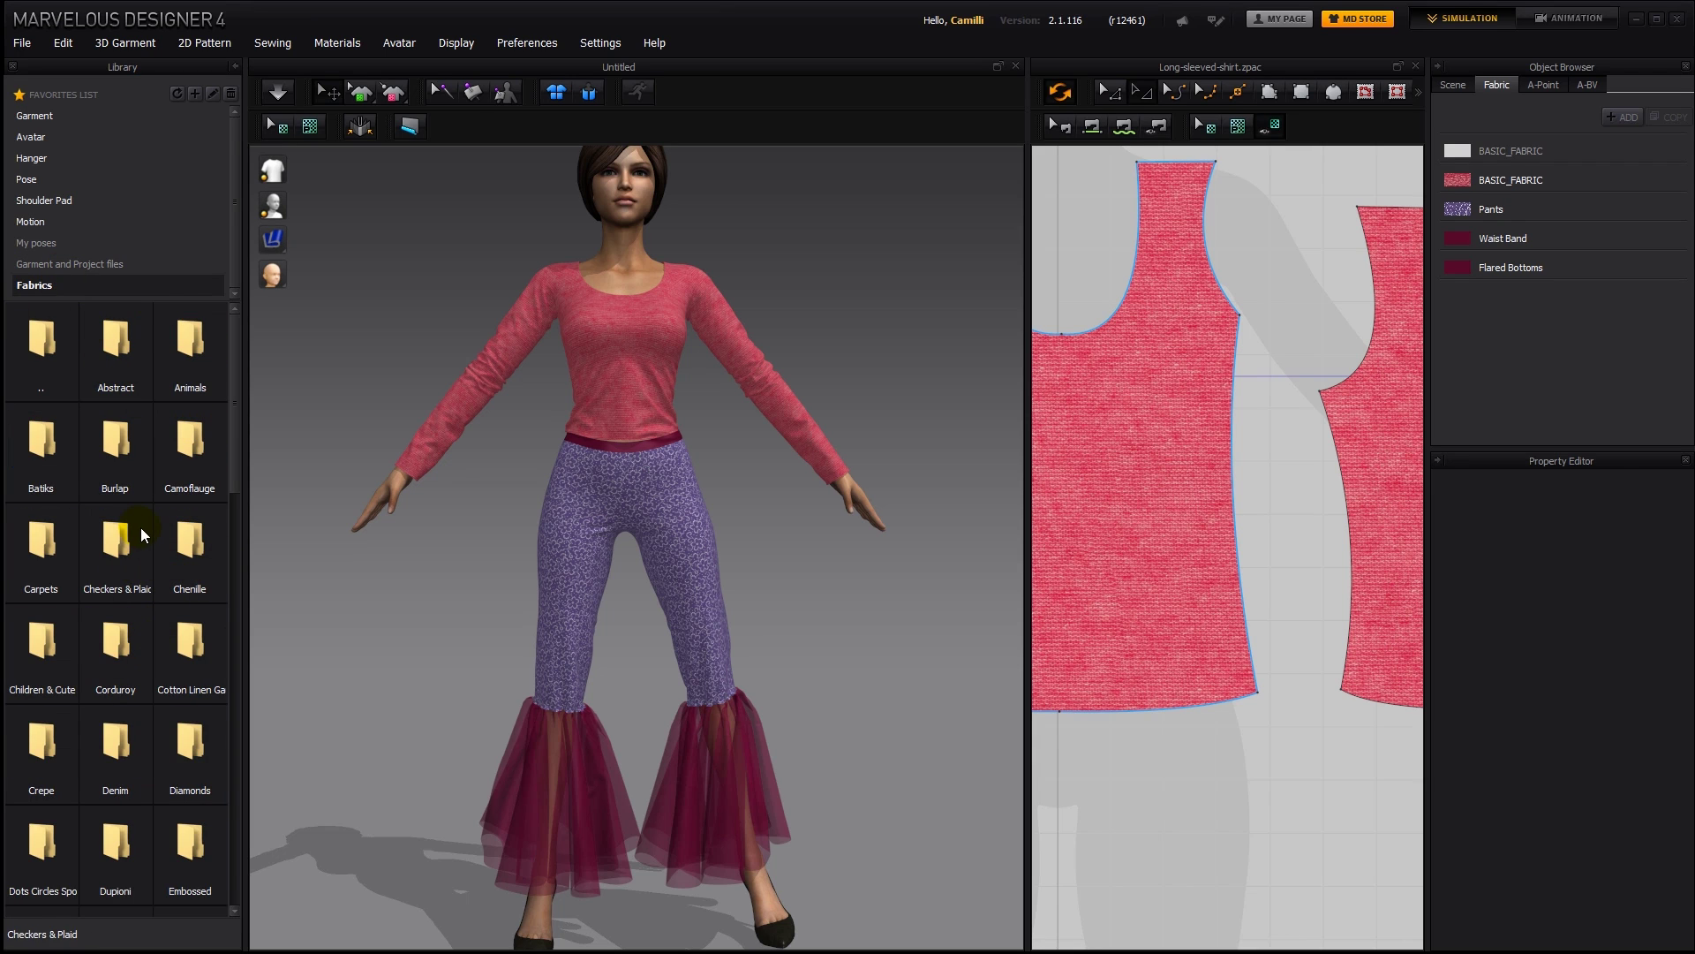
{"action": "left_click", "coordinate": [194, 93]}
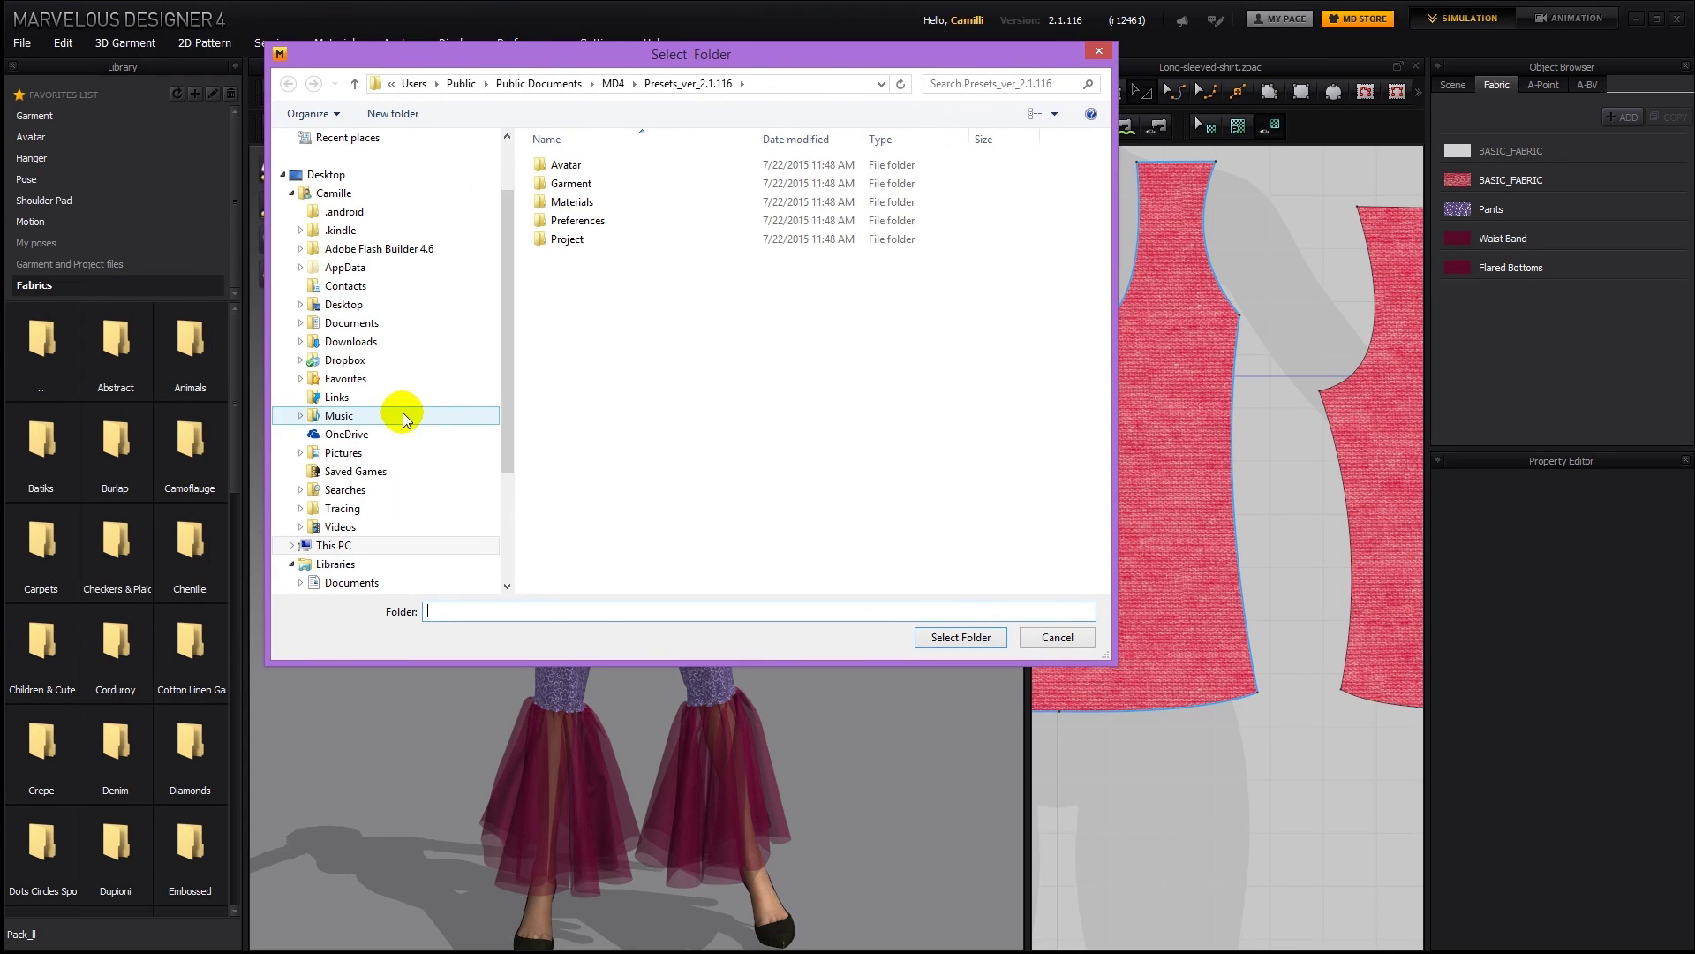
{"action": "left_click", "coordinate": [578, 164]}
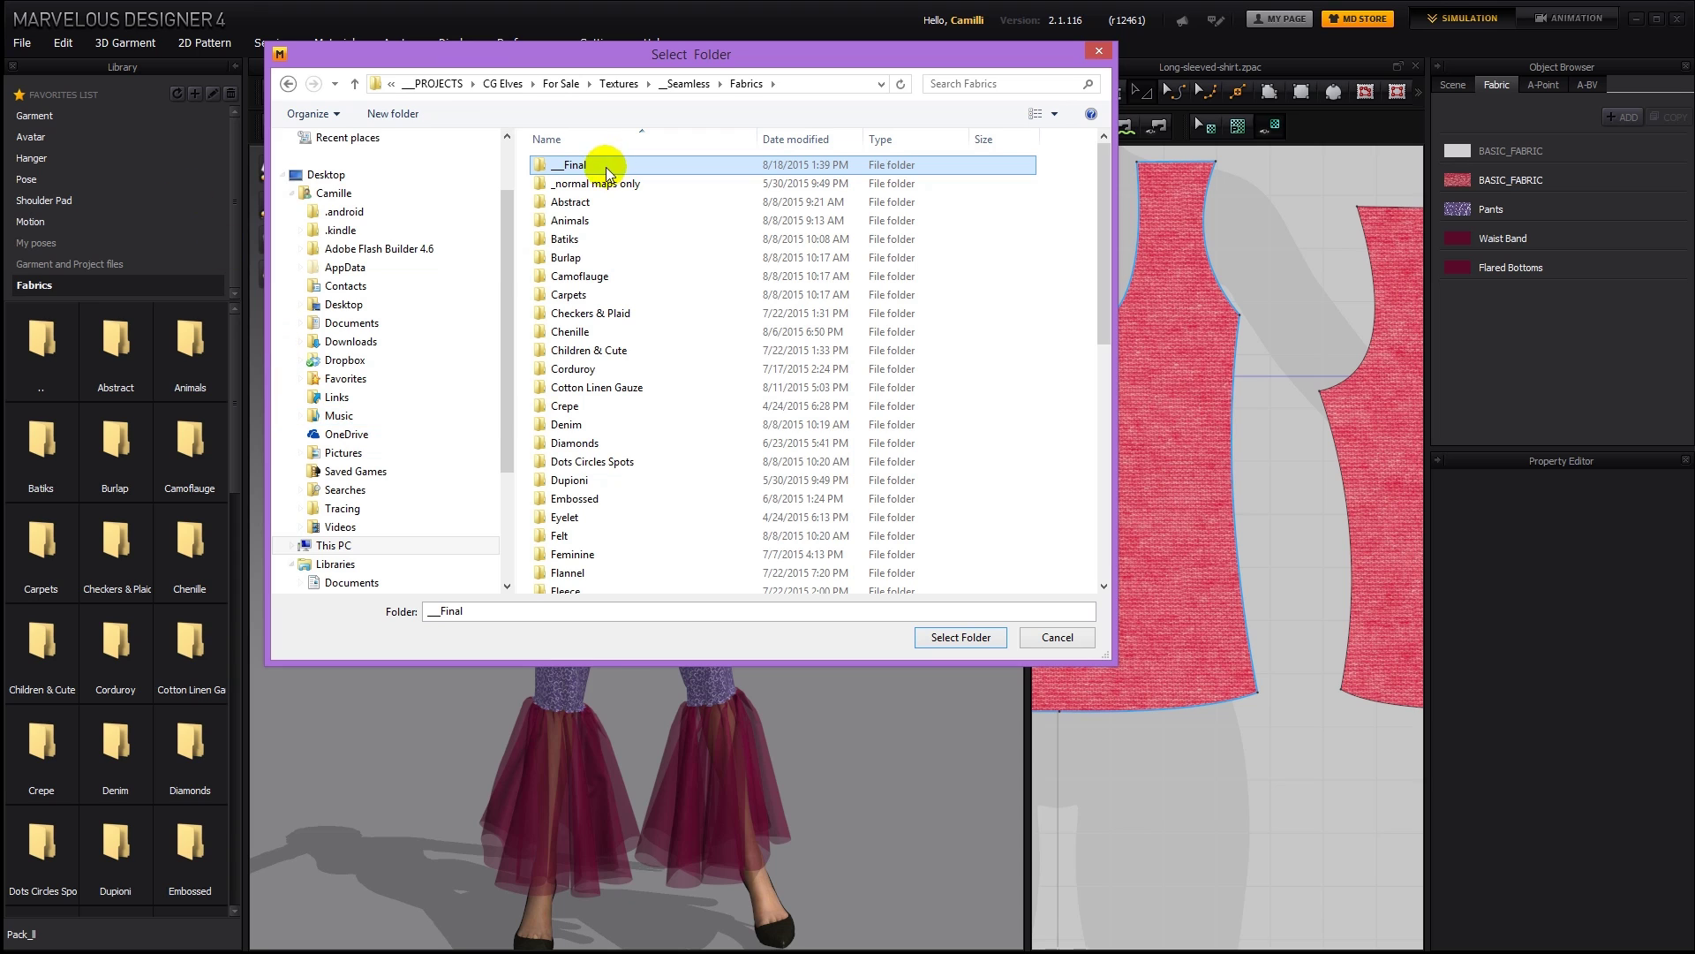
{"action": "left_click", "coordinate": [965, 638]}
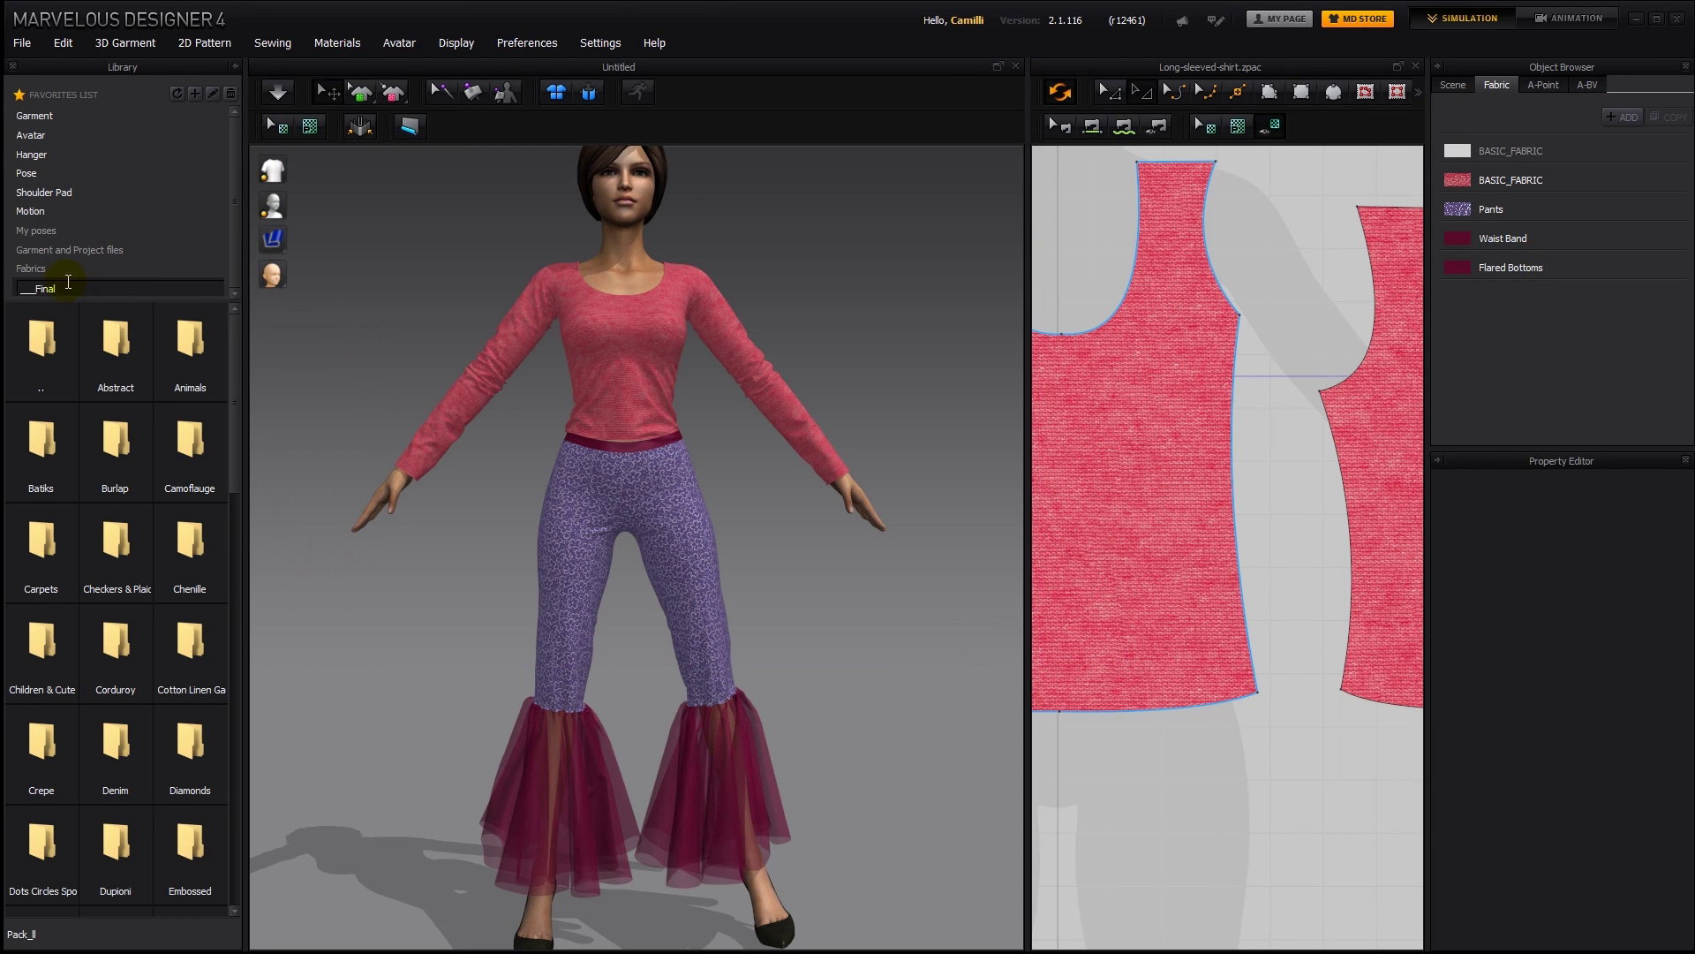
{"action": "key", "text": "Return"}
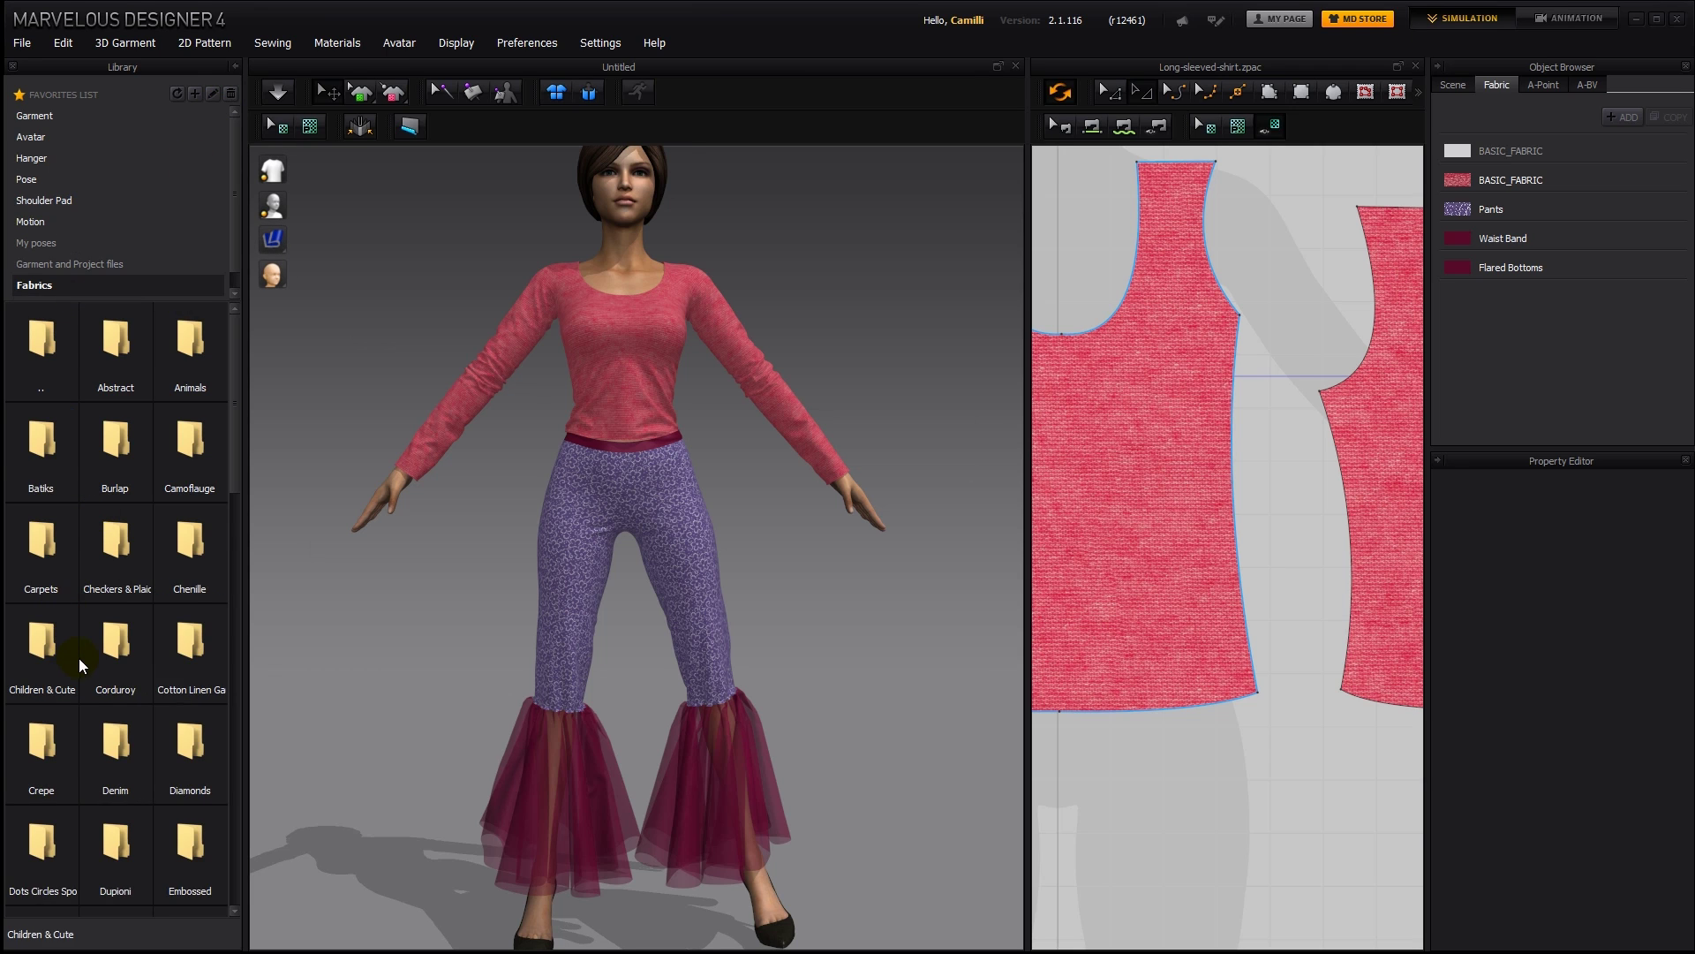
Apply fabric image 10b.jpg to the pants and 07.jpg to the long-sleeved shirt
{"action": "left_click", "coordinate": [198, 750]}
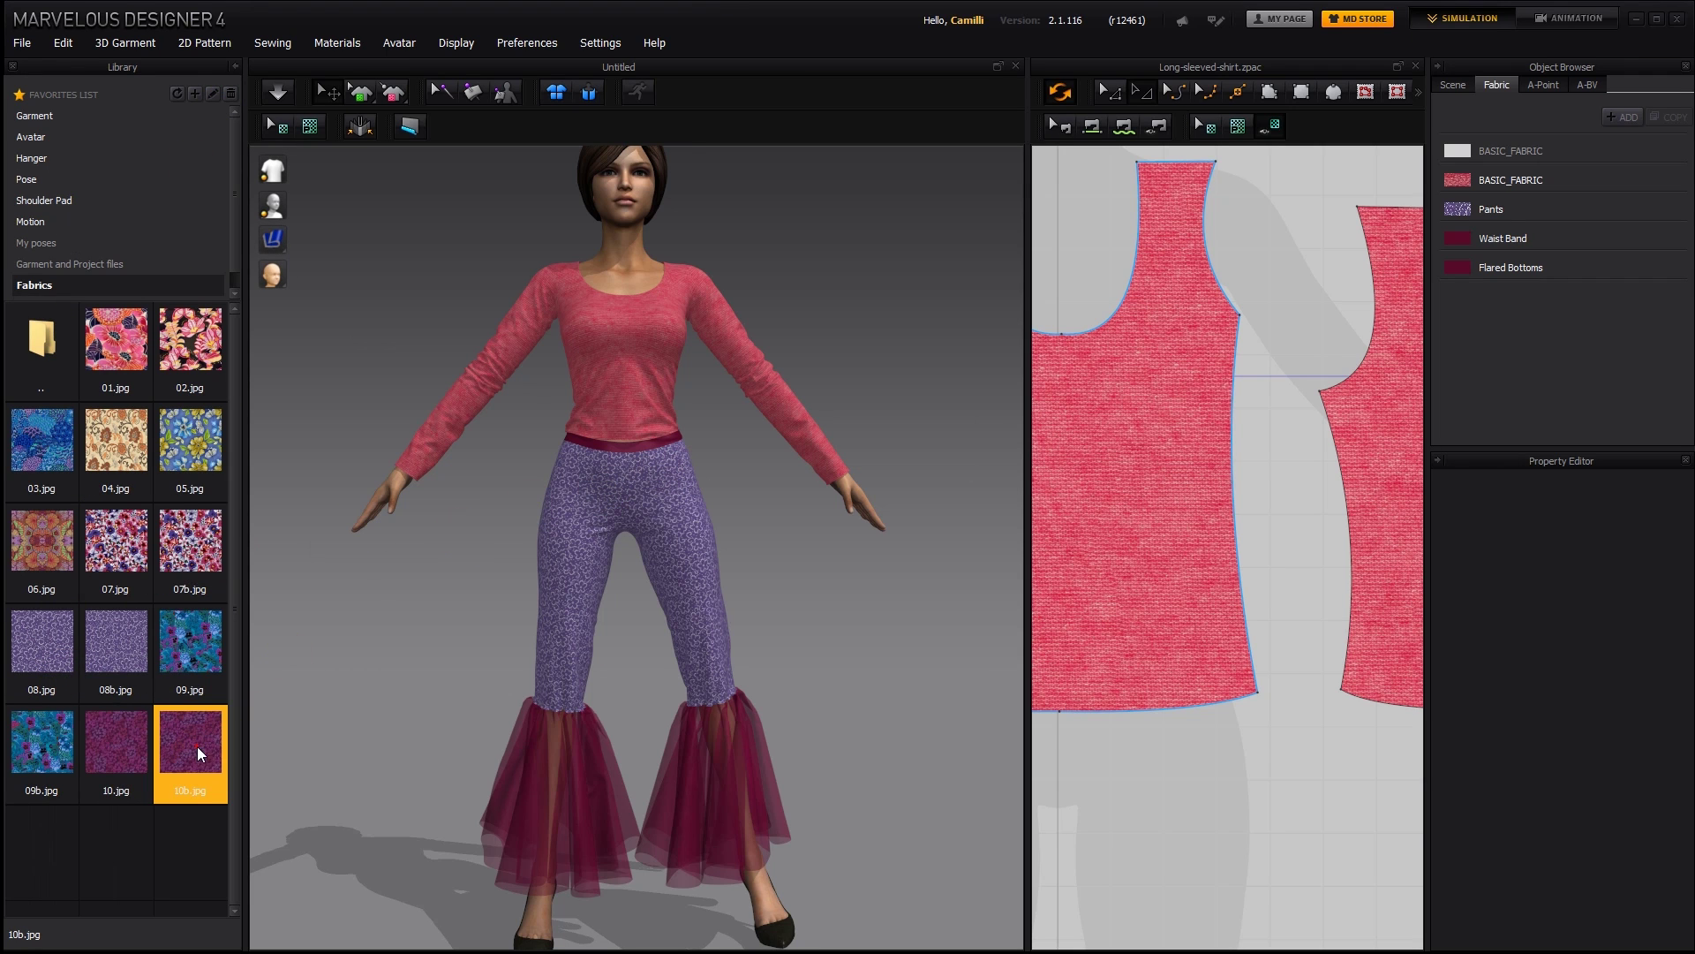
{"action": "left_click", "coordinate": [579, 519]}
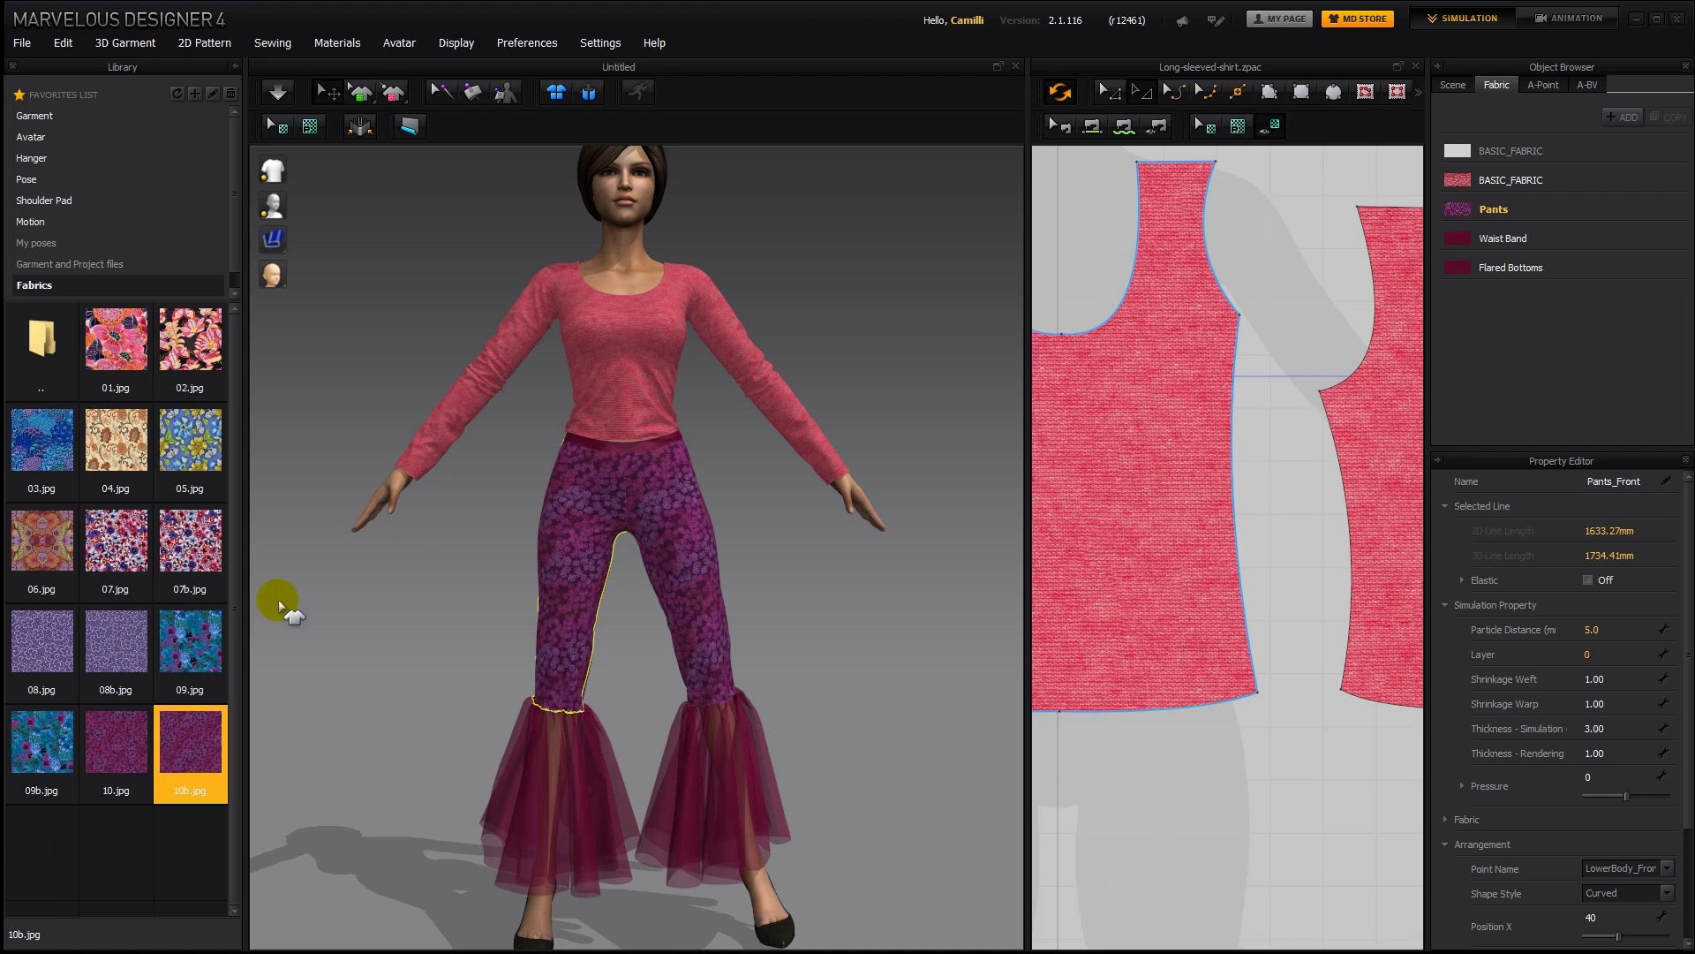
{"action": "left_click", "coordinate": [123, 439]}
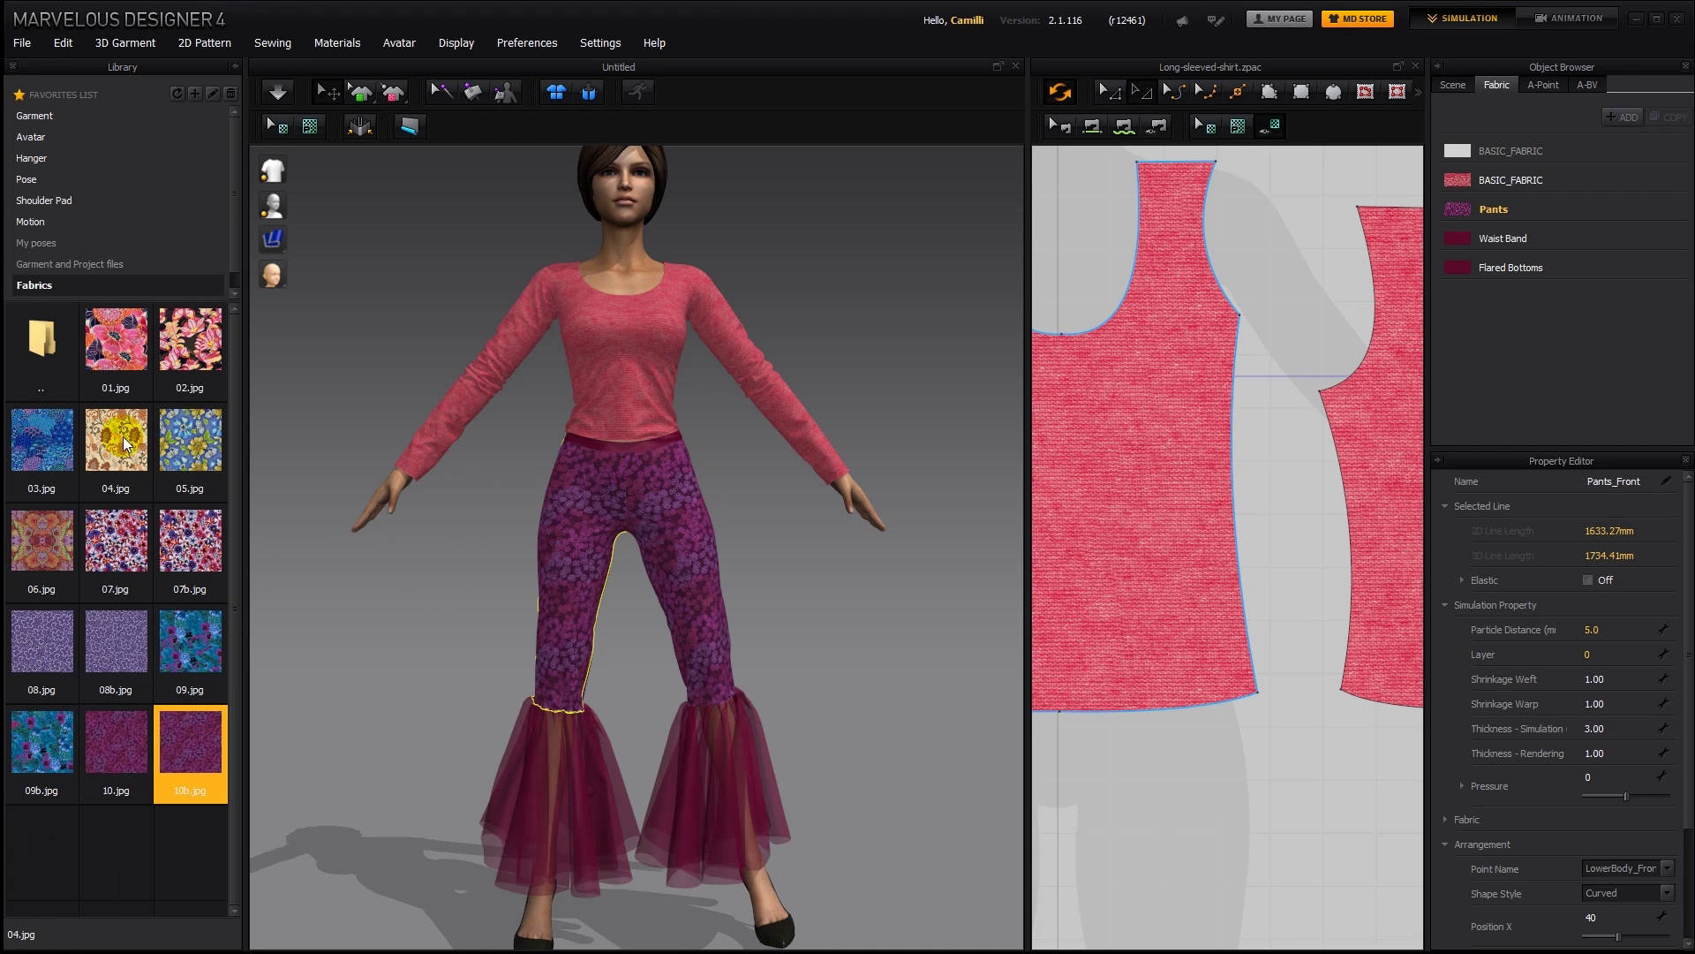
{"action": "left_click", "coordinate": [123, 535]}
{"action": "left_click", "coordinate": [637, 336]}
{"action": "left_click", "coordinate": [559, 445]}
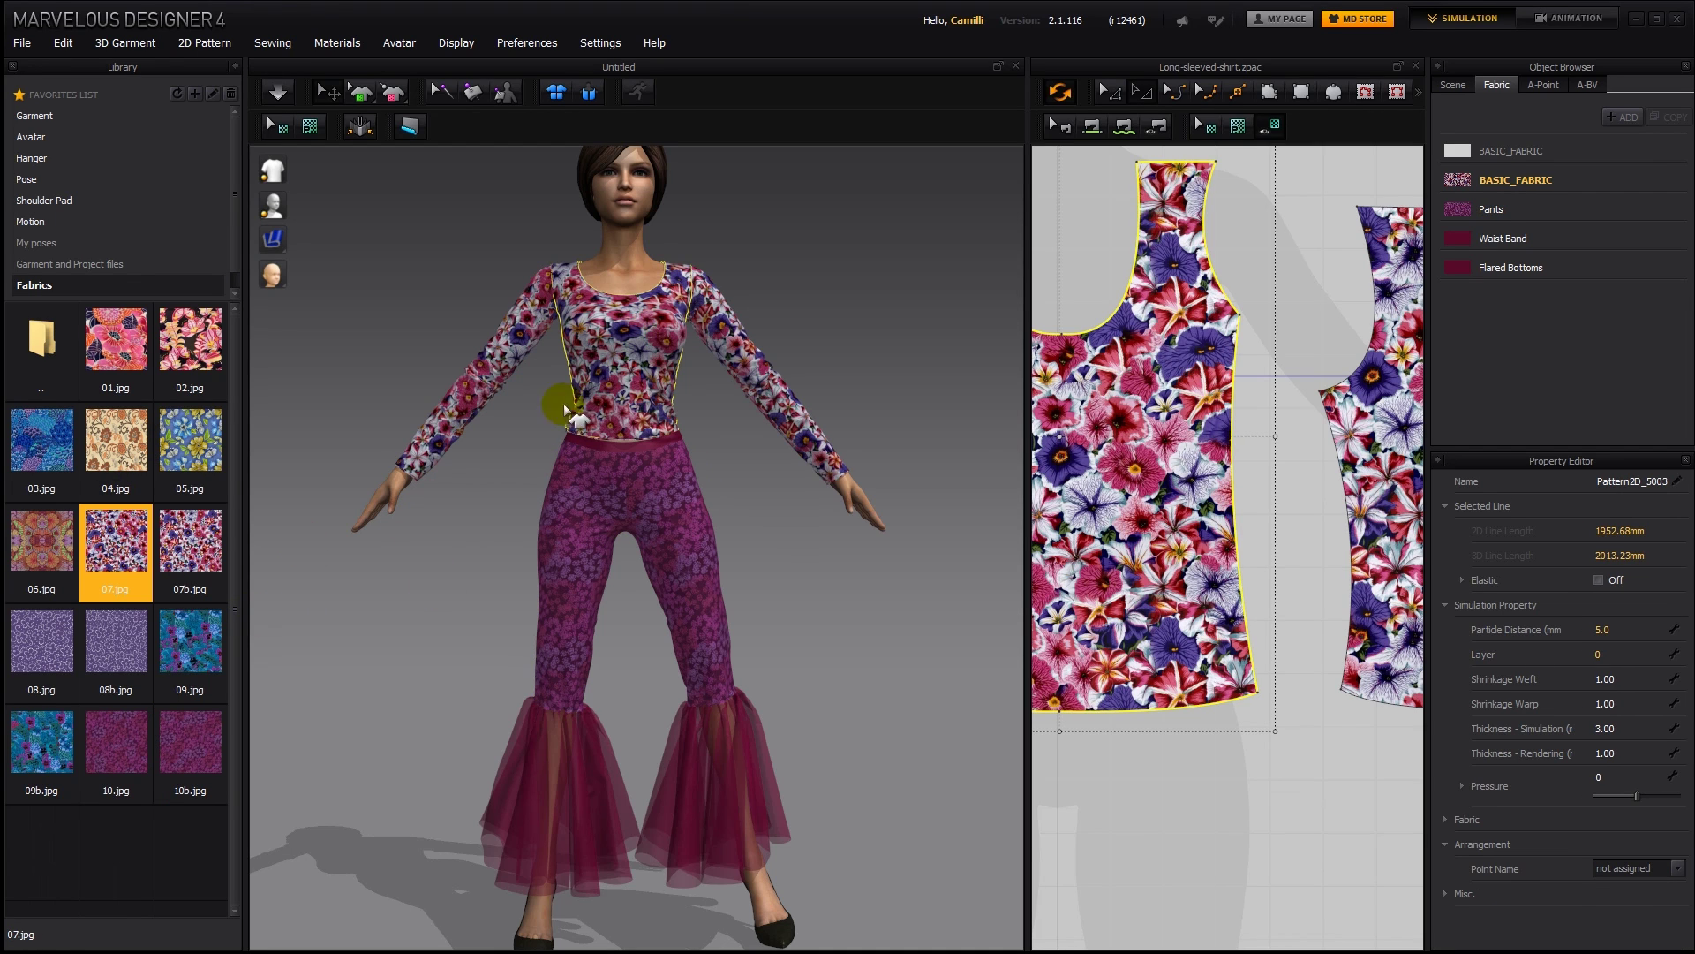
Rescale the texture pattern on the pants with the texture editing tool
{"action": "left_click", "coordinate": [277, 128]}
{"action": "left_click", "coordinate": [674, 497]}
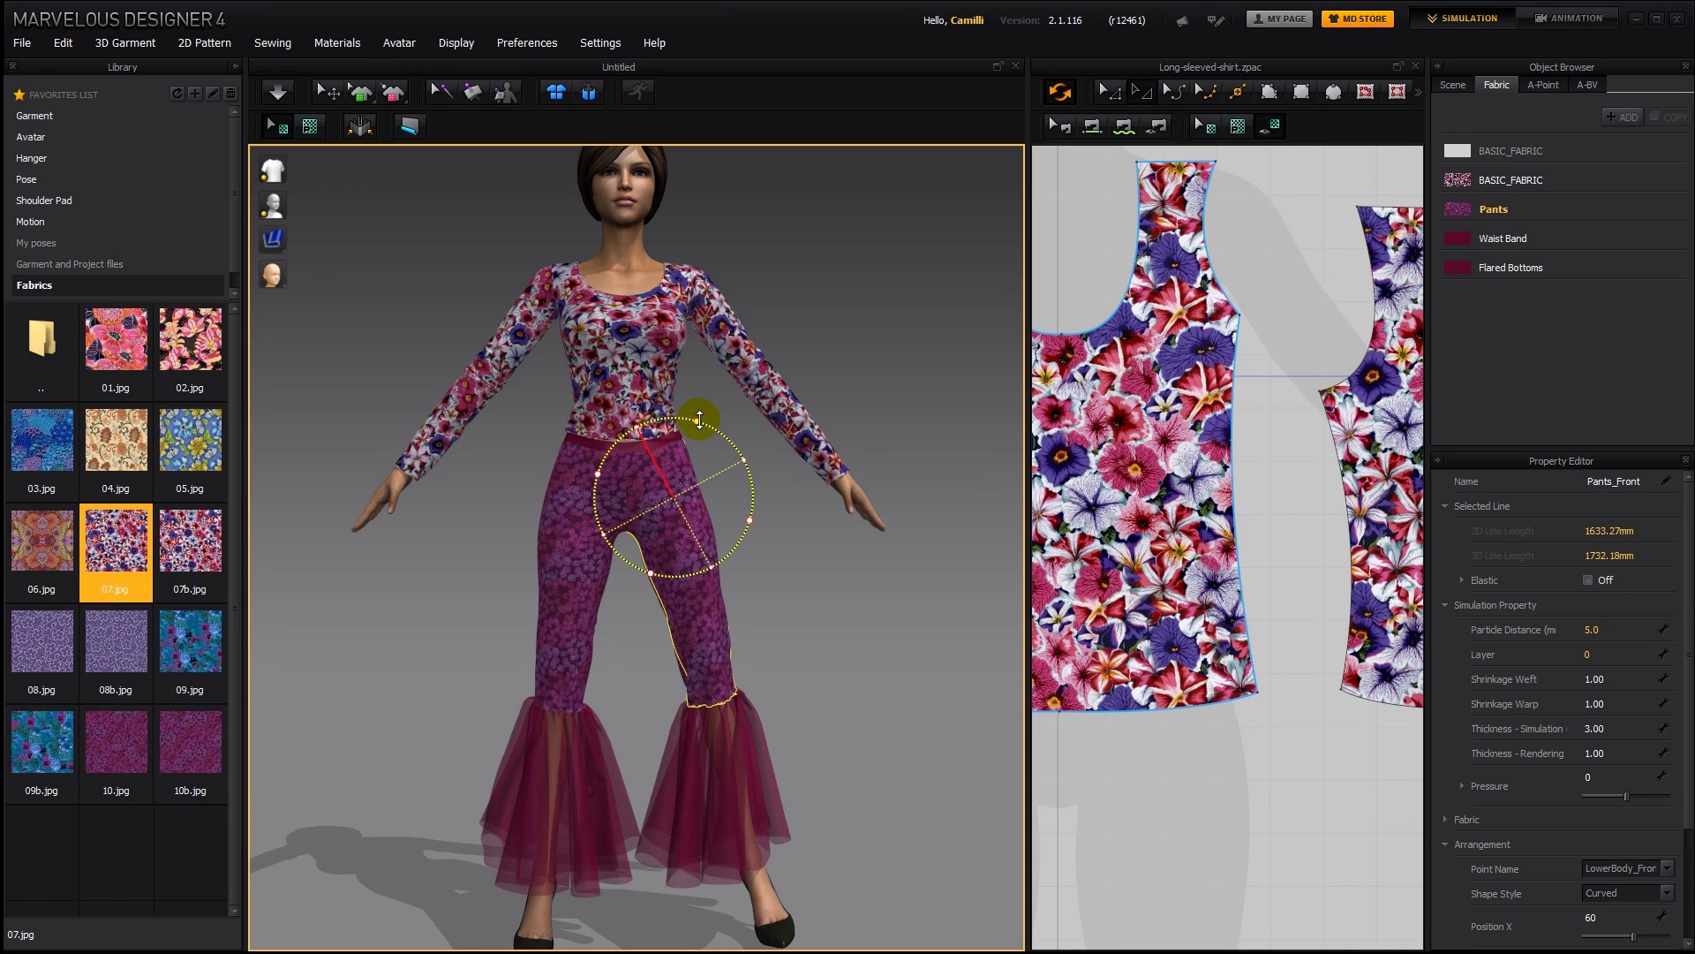
{"action": "left_click", "coordinate": [693, 488]}
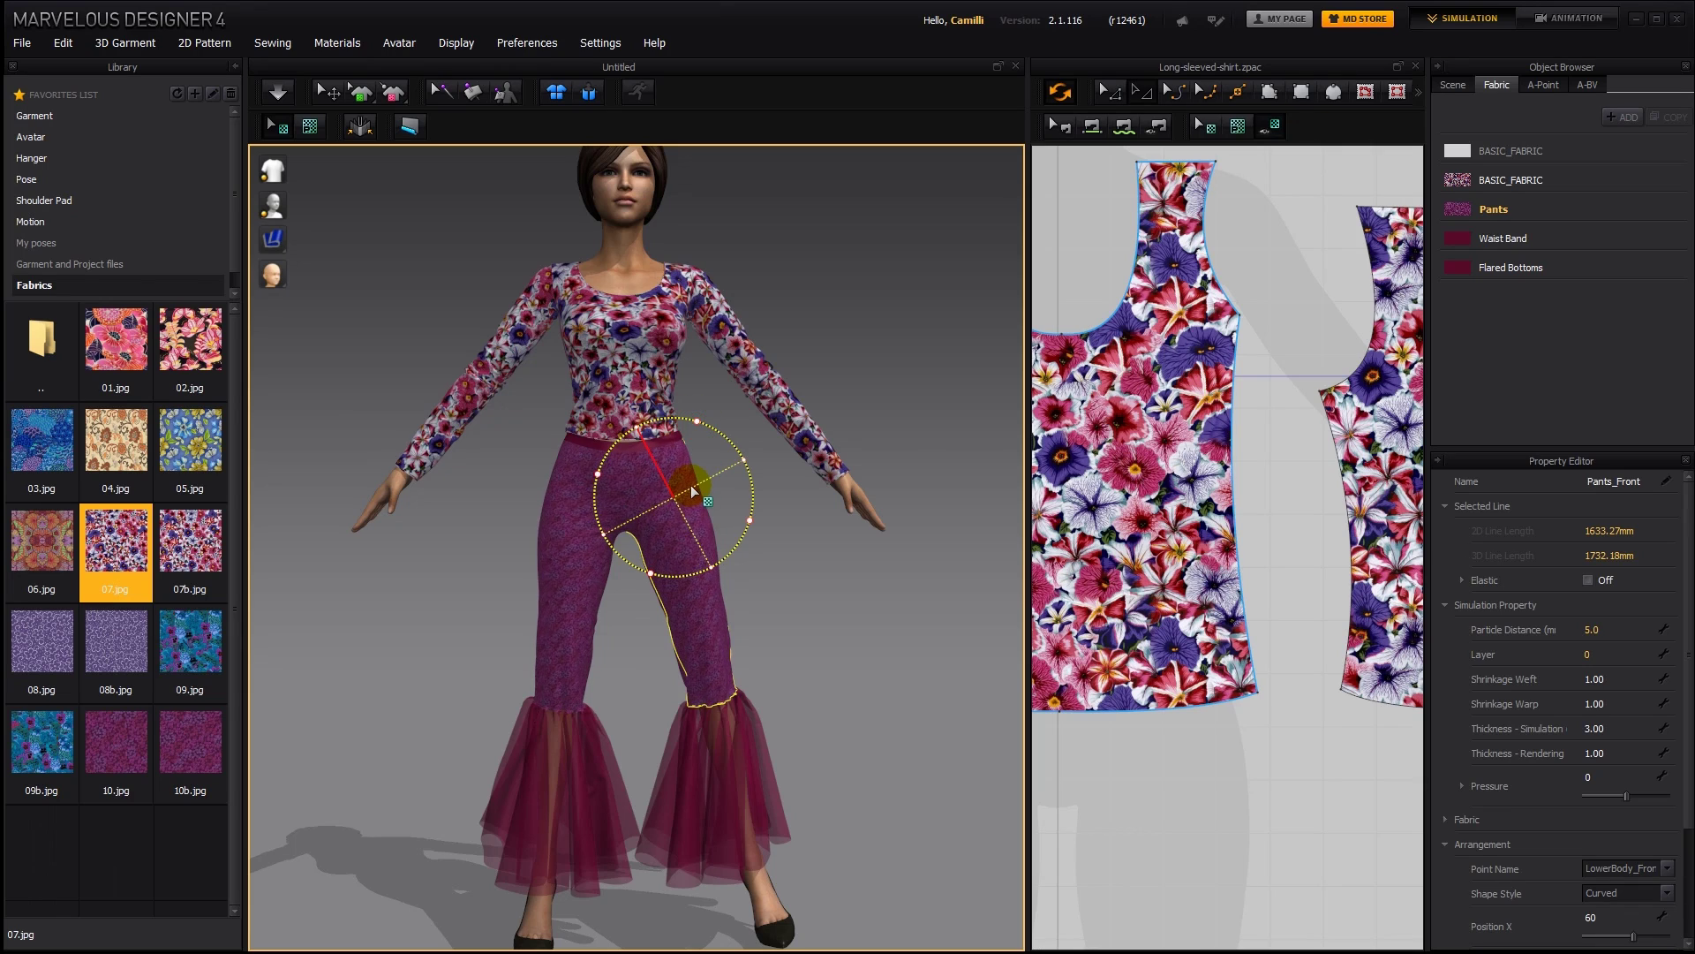
Scale down the floral texture on the shirt with the texture gizmo so the flowers become much smaller
{"action": "left_click", "coordinate": [656, 319]}
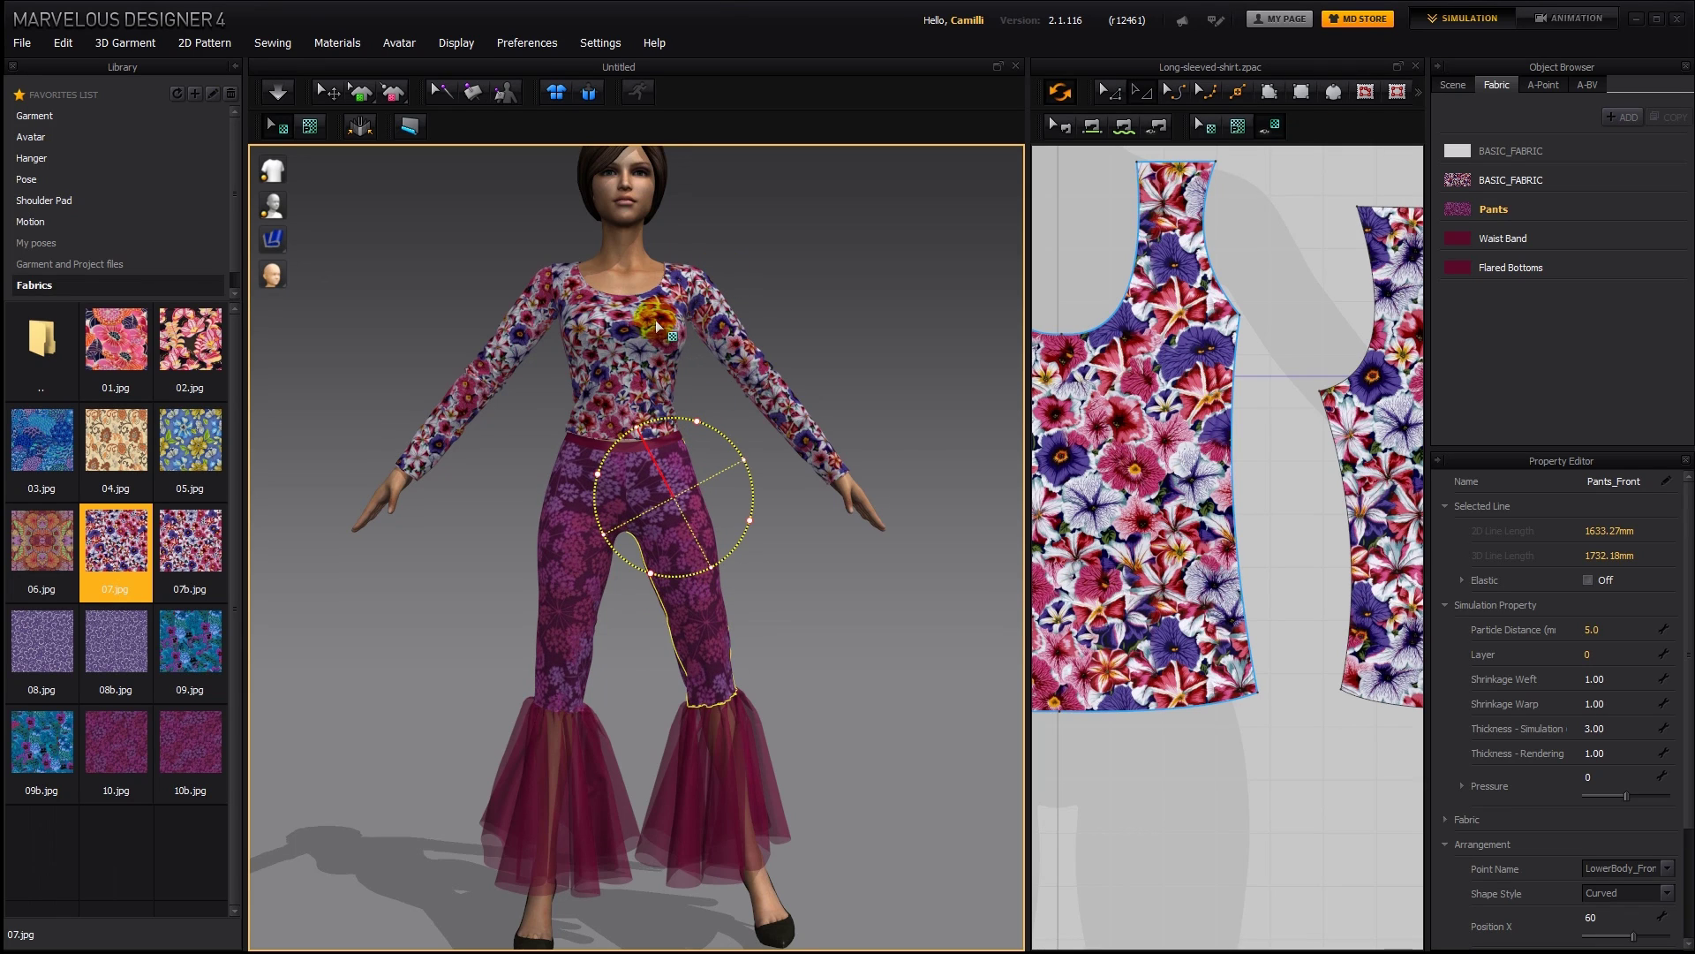
{"action": "left_click_drag", "start_coordinate": [716, 338], "coordinate": [666, 257]}
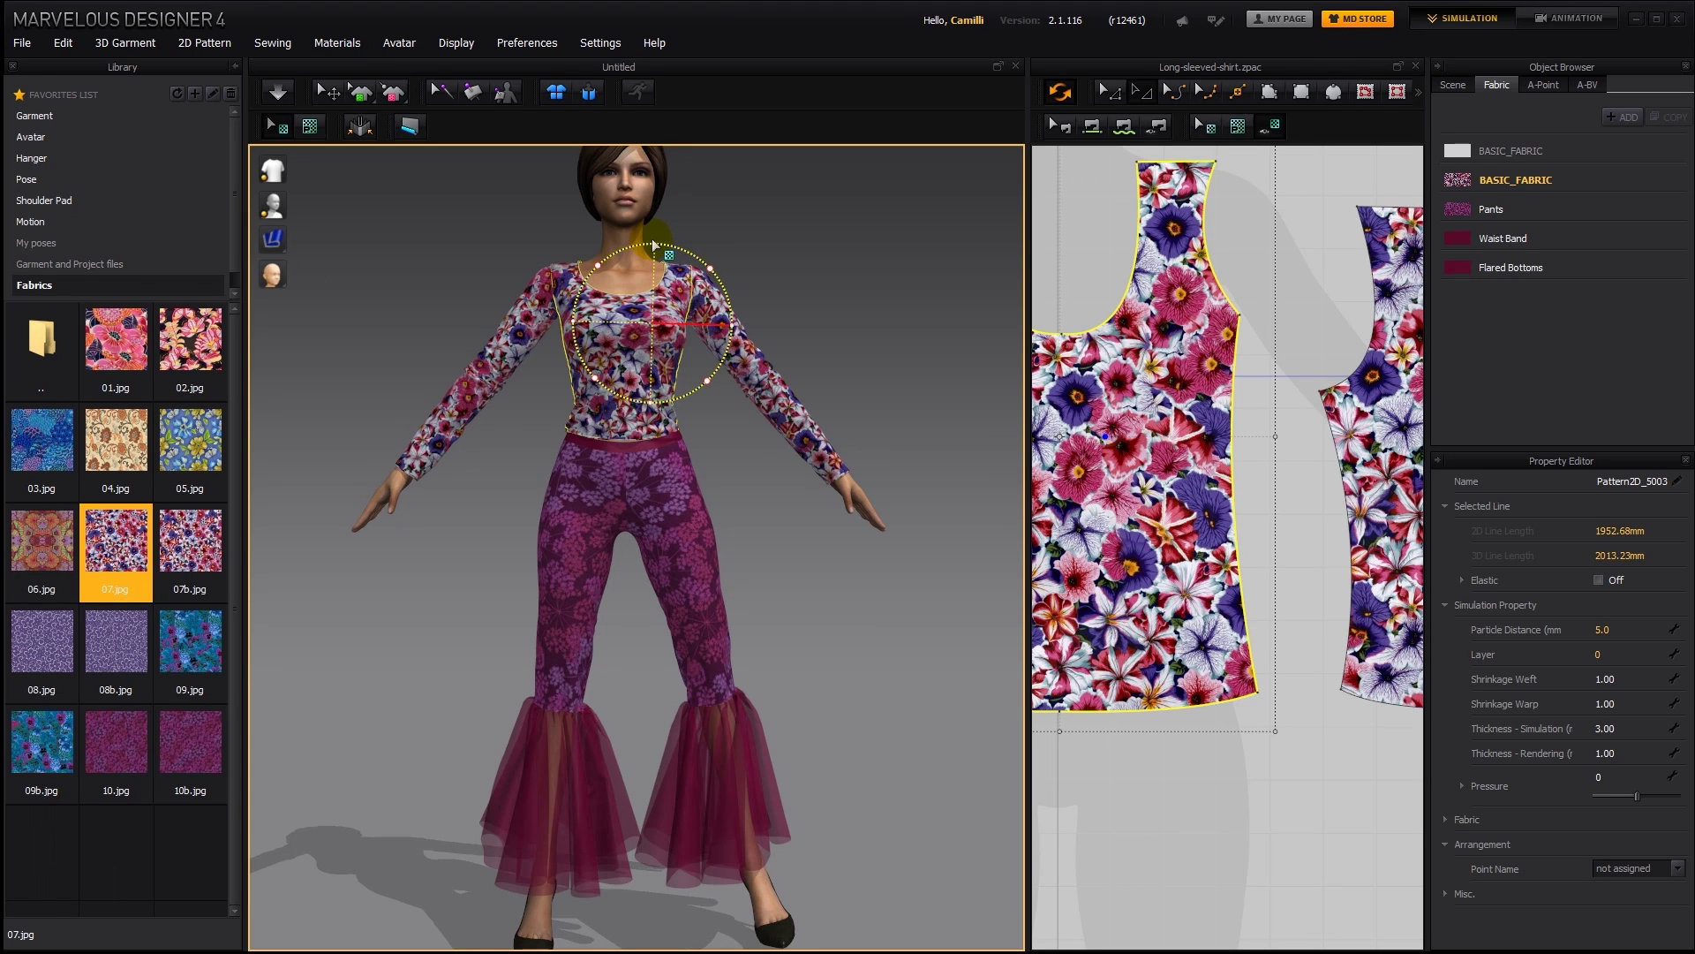
{"action": "left_click_drag", "start_coordinate": [654, 245], "coordinate": [629, 315]}
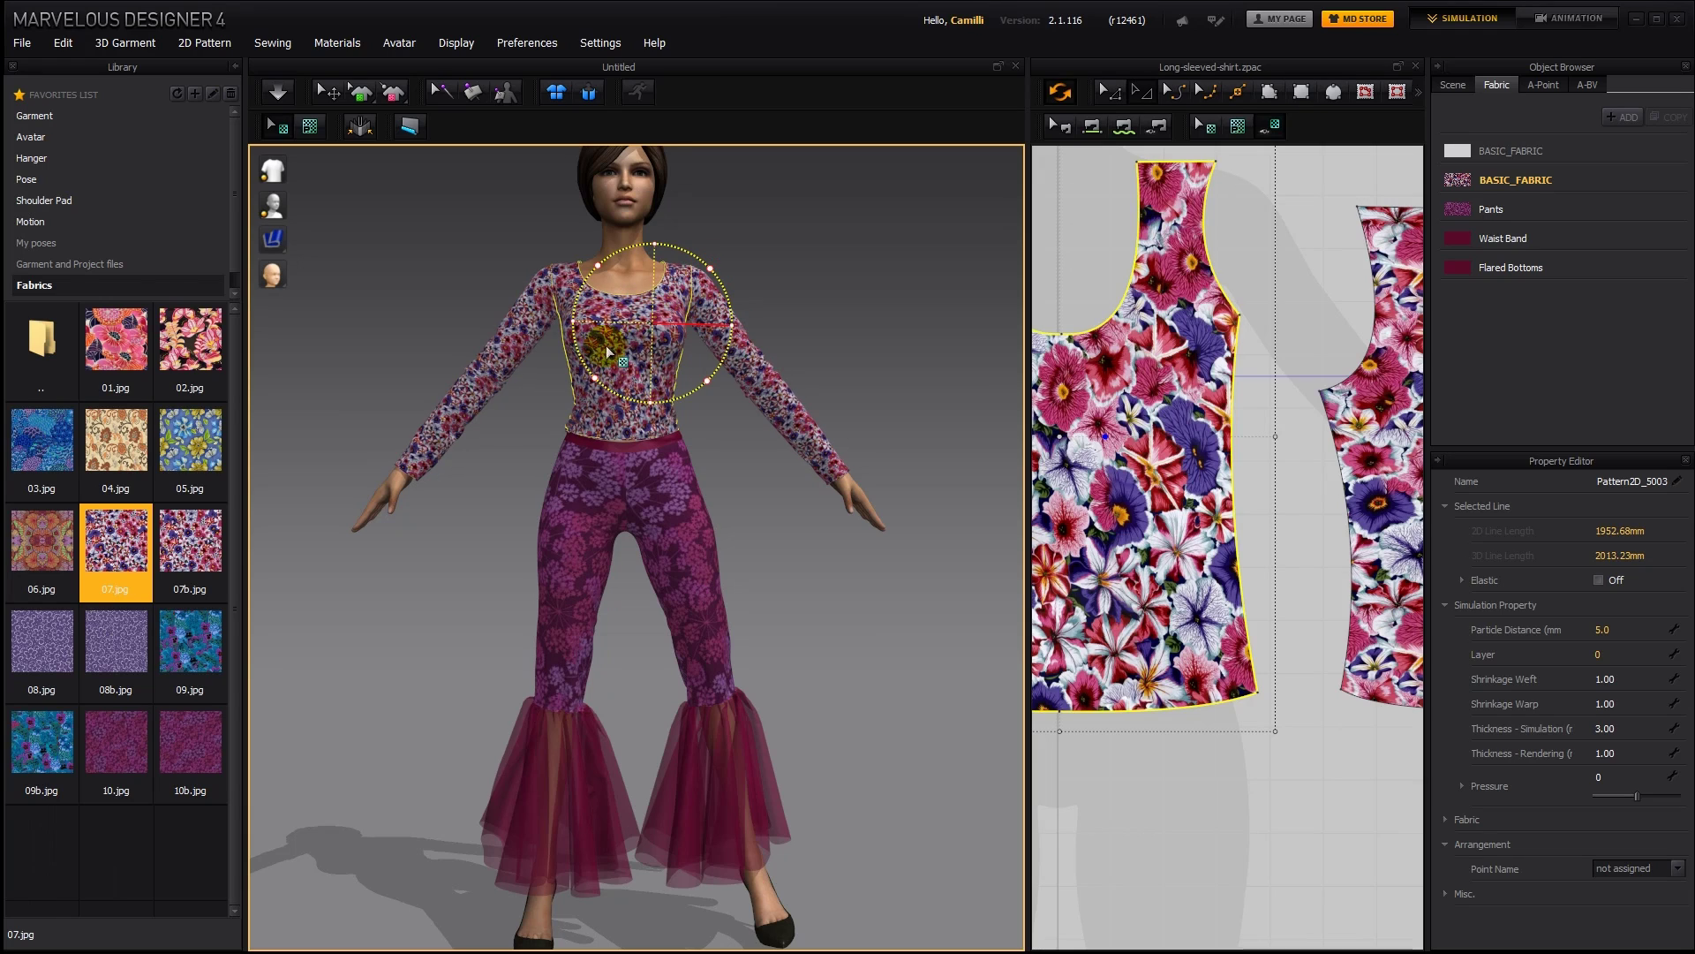
Replace the Pants fabric's texture with image 03 from the Pack_II folder
{"action": "left_click", "coordinate": [1526, 180]}
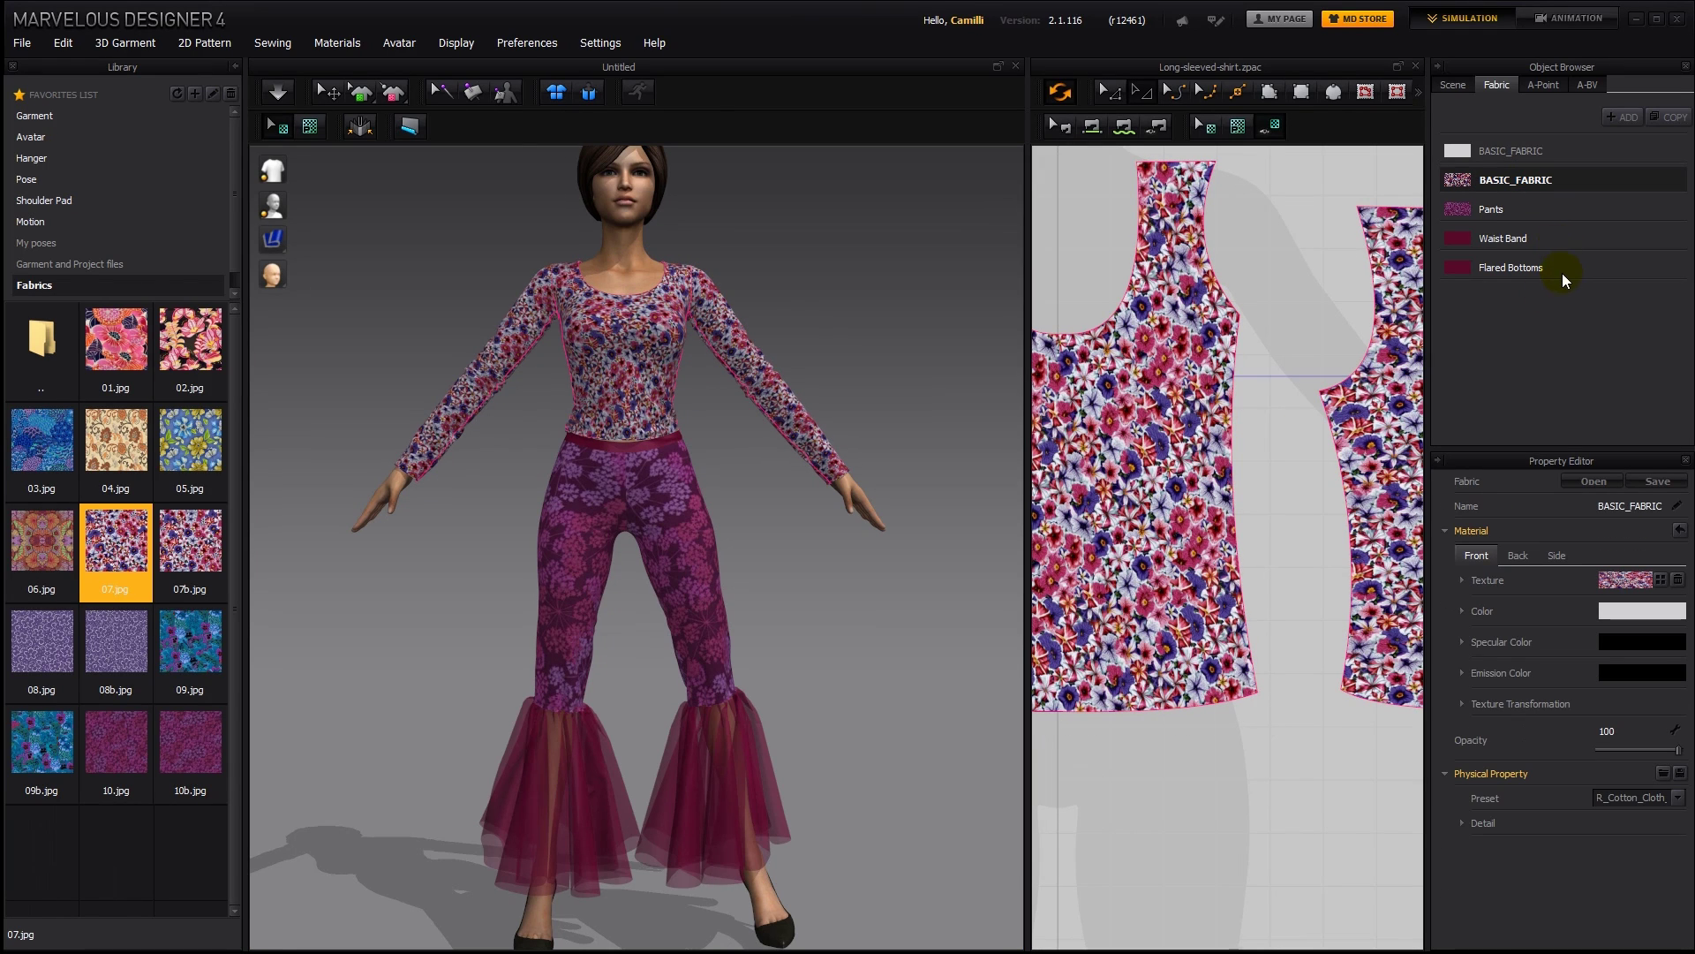
{"action": "left_click", "coordinate": [1506, 210]}
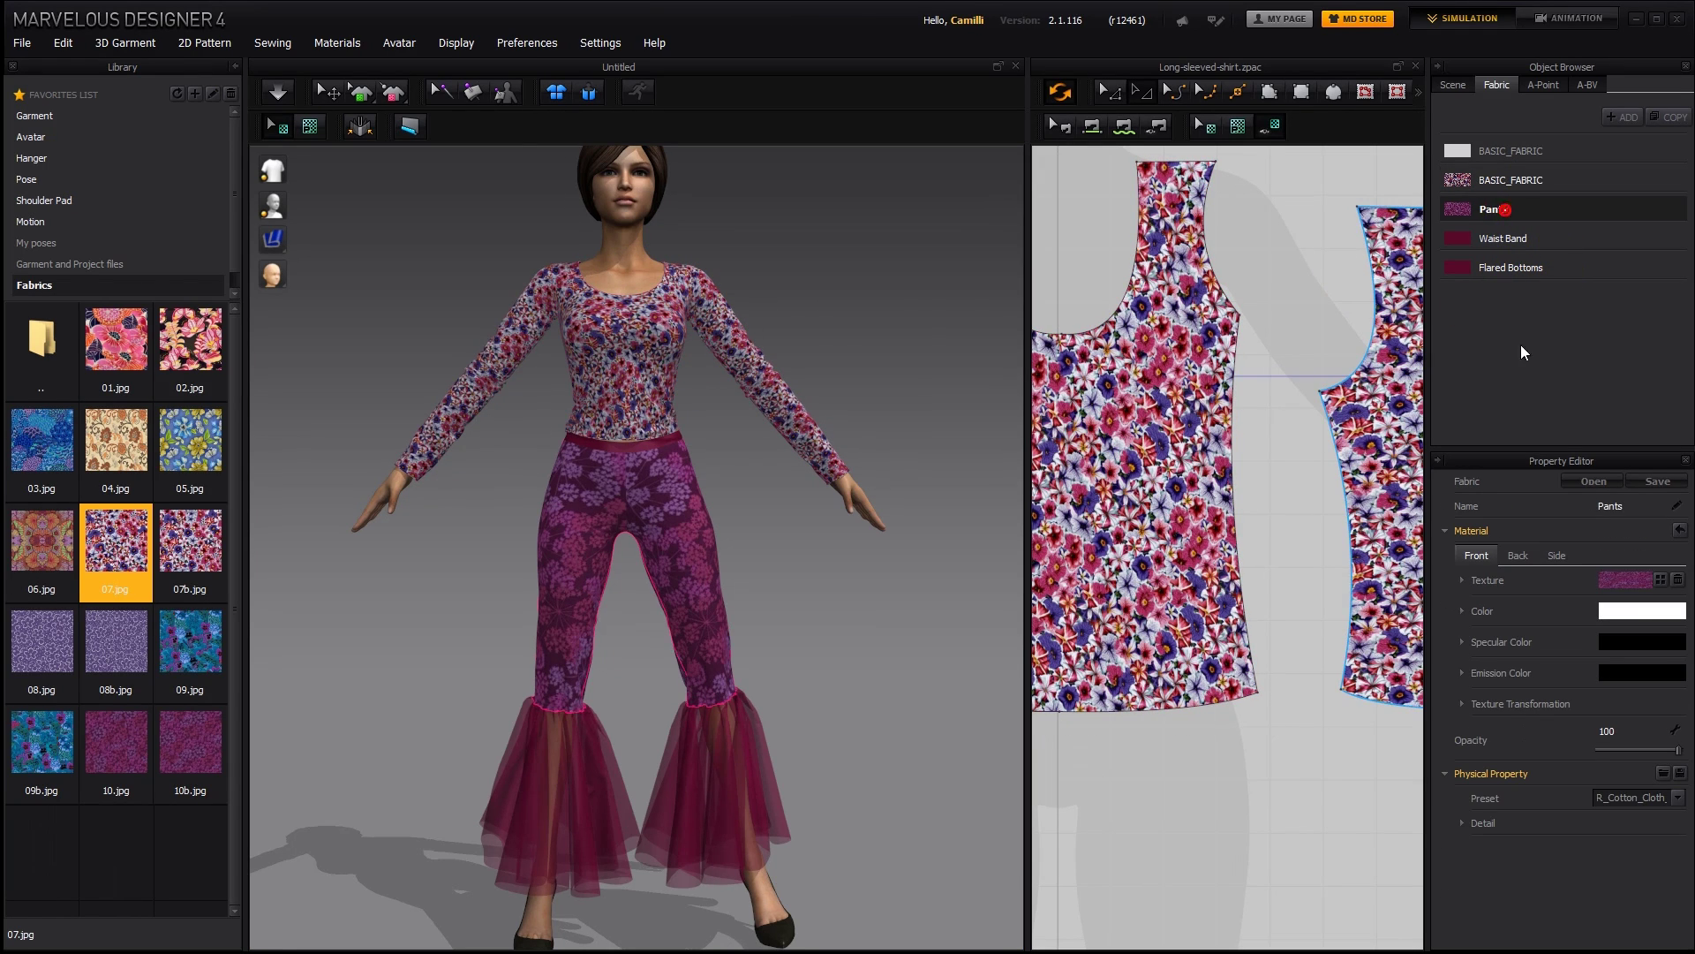
{"action": "left_click", "coordinate": [1660, 579]}
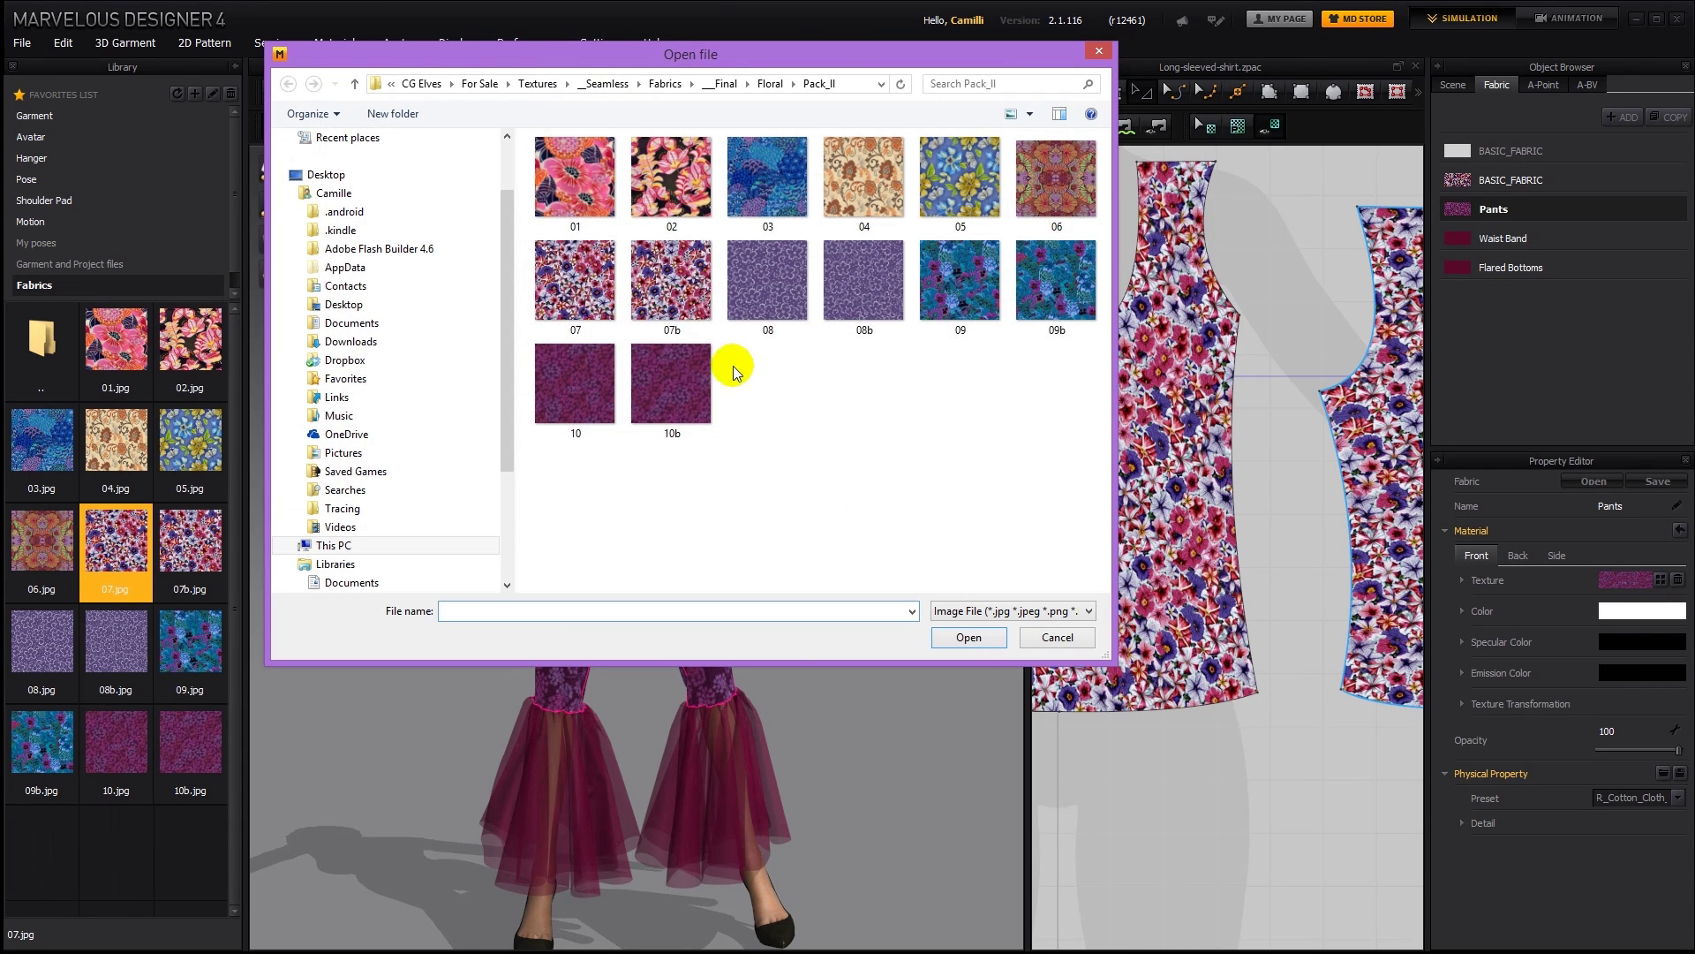
{"action": "double_click", "coordinate": [765, 181]}
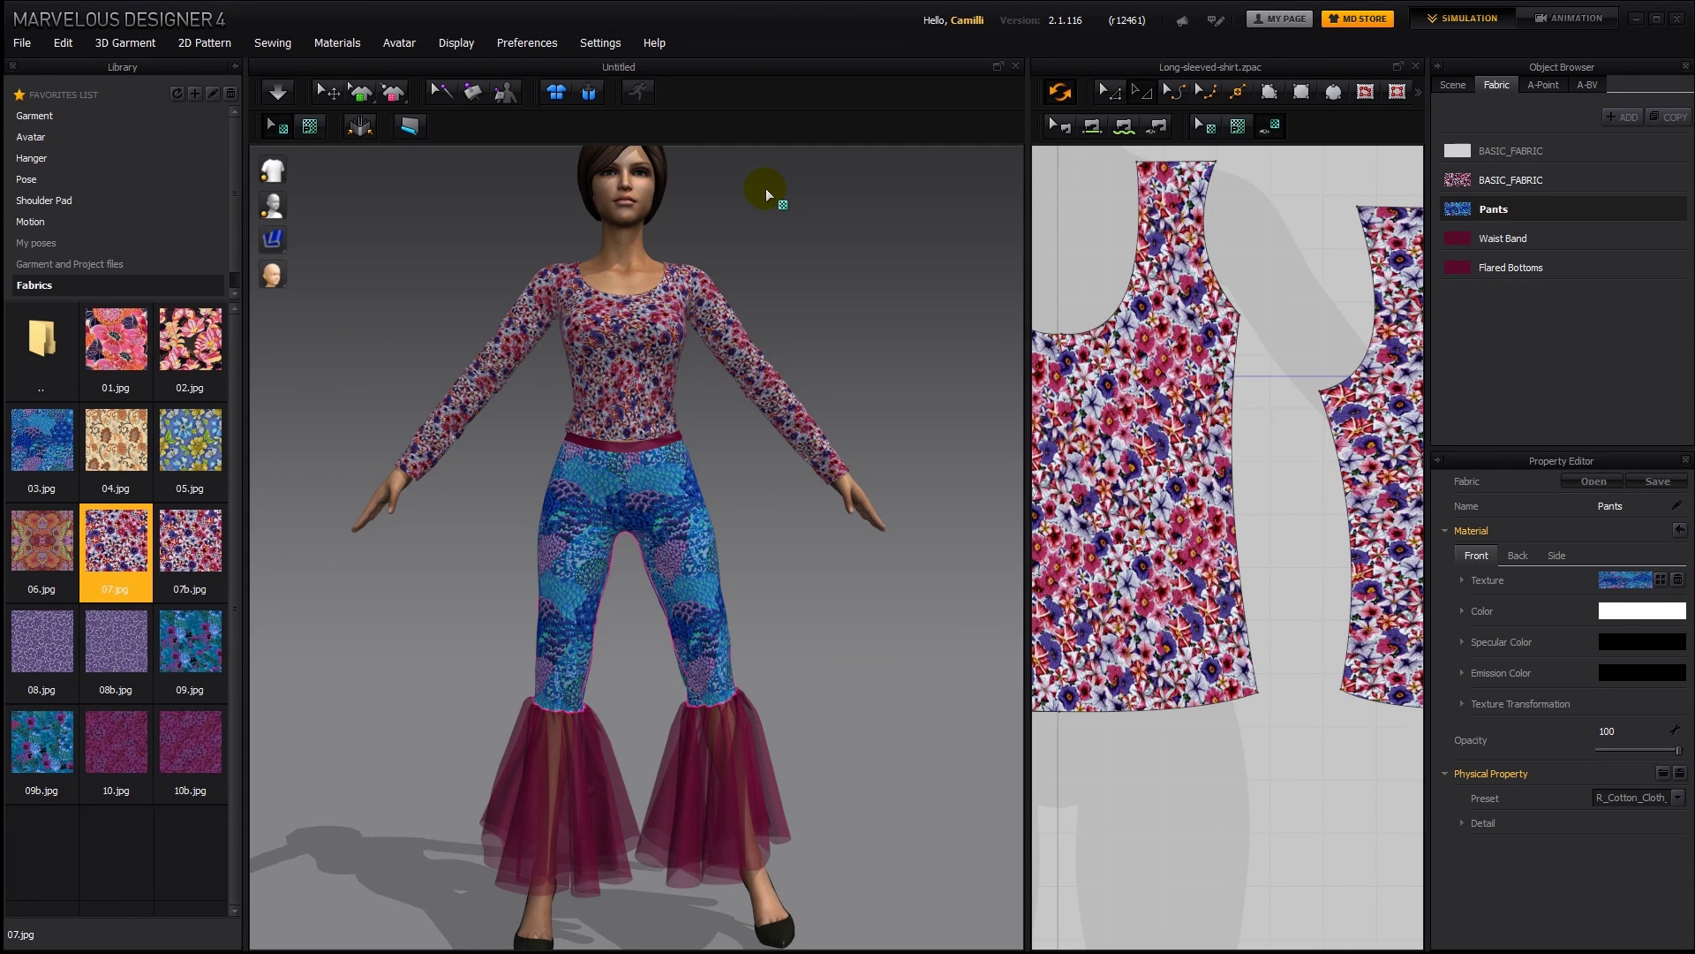
Tint the Pants fabric with the light purple color DB79E8
{"action": "left_click", "coordinate": [1634, 608]}
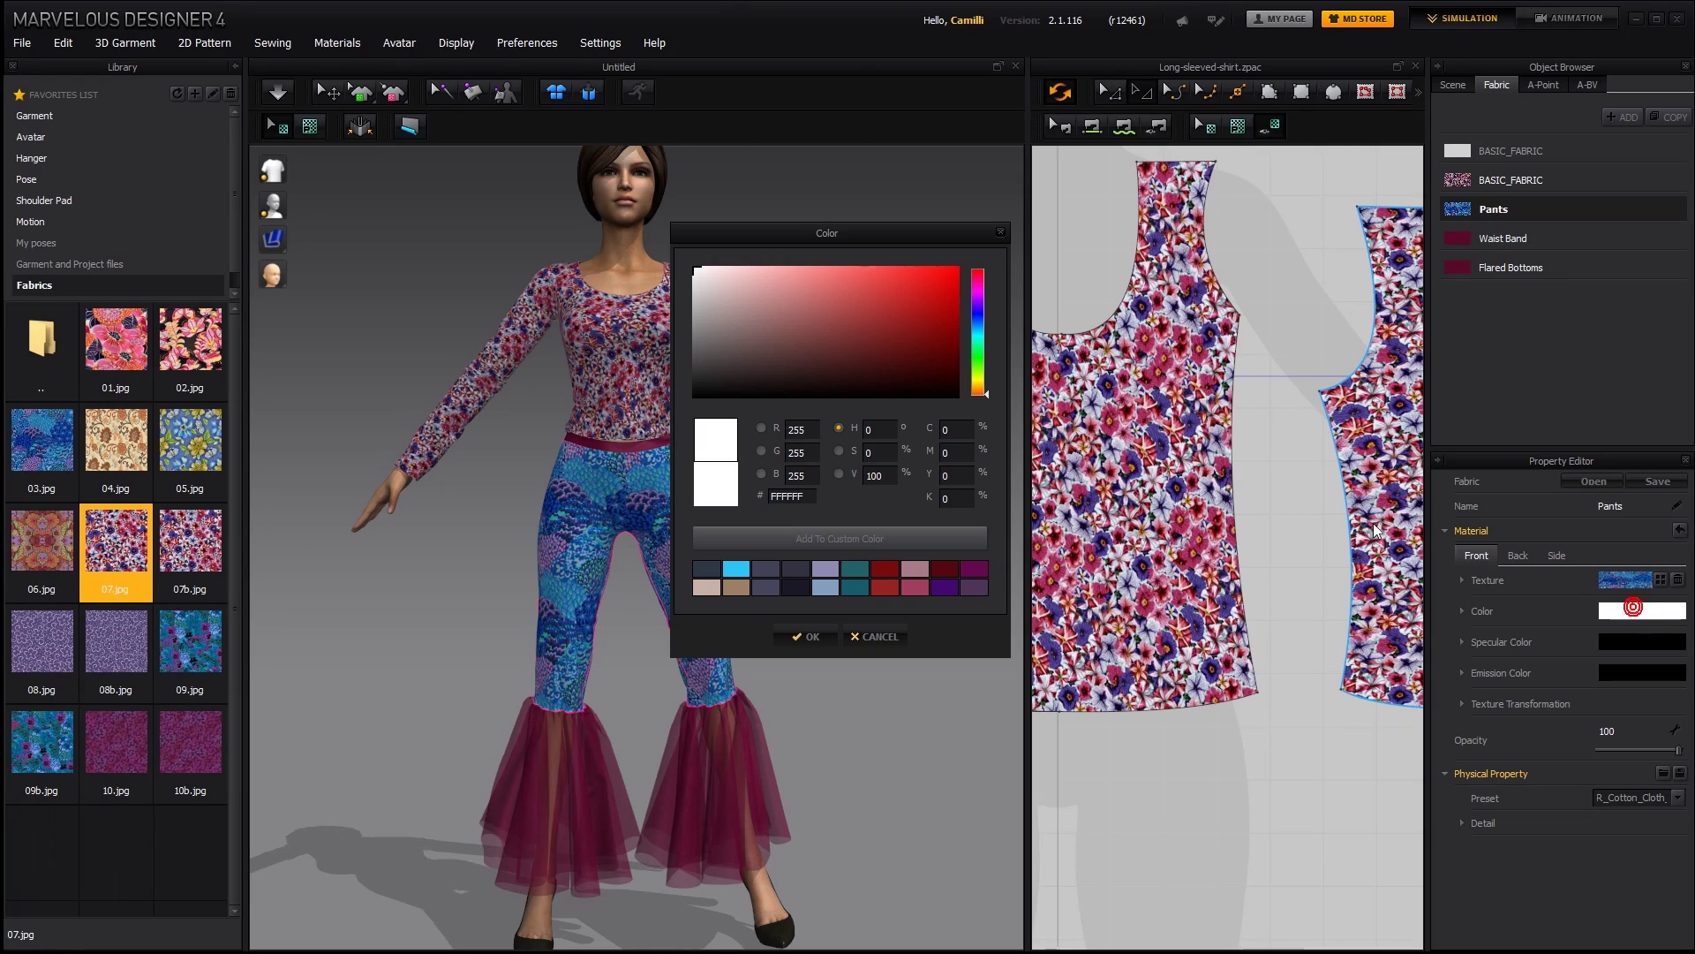
{"action": "left_click", "coordinate": [796, 276]}
{"action": "left_click", "coordinate": [978, 292]}
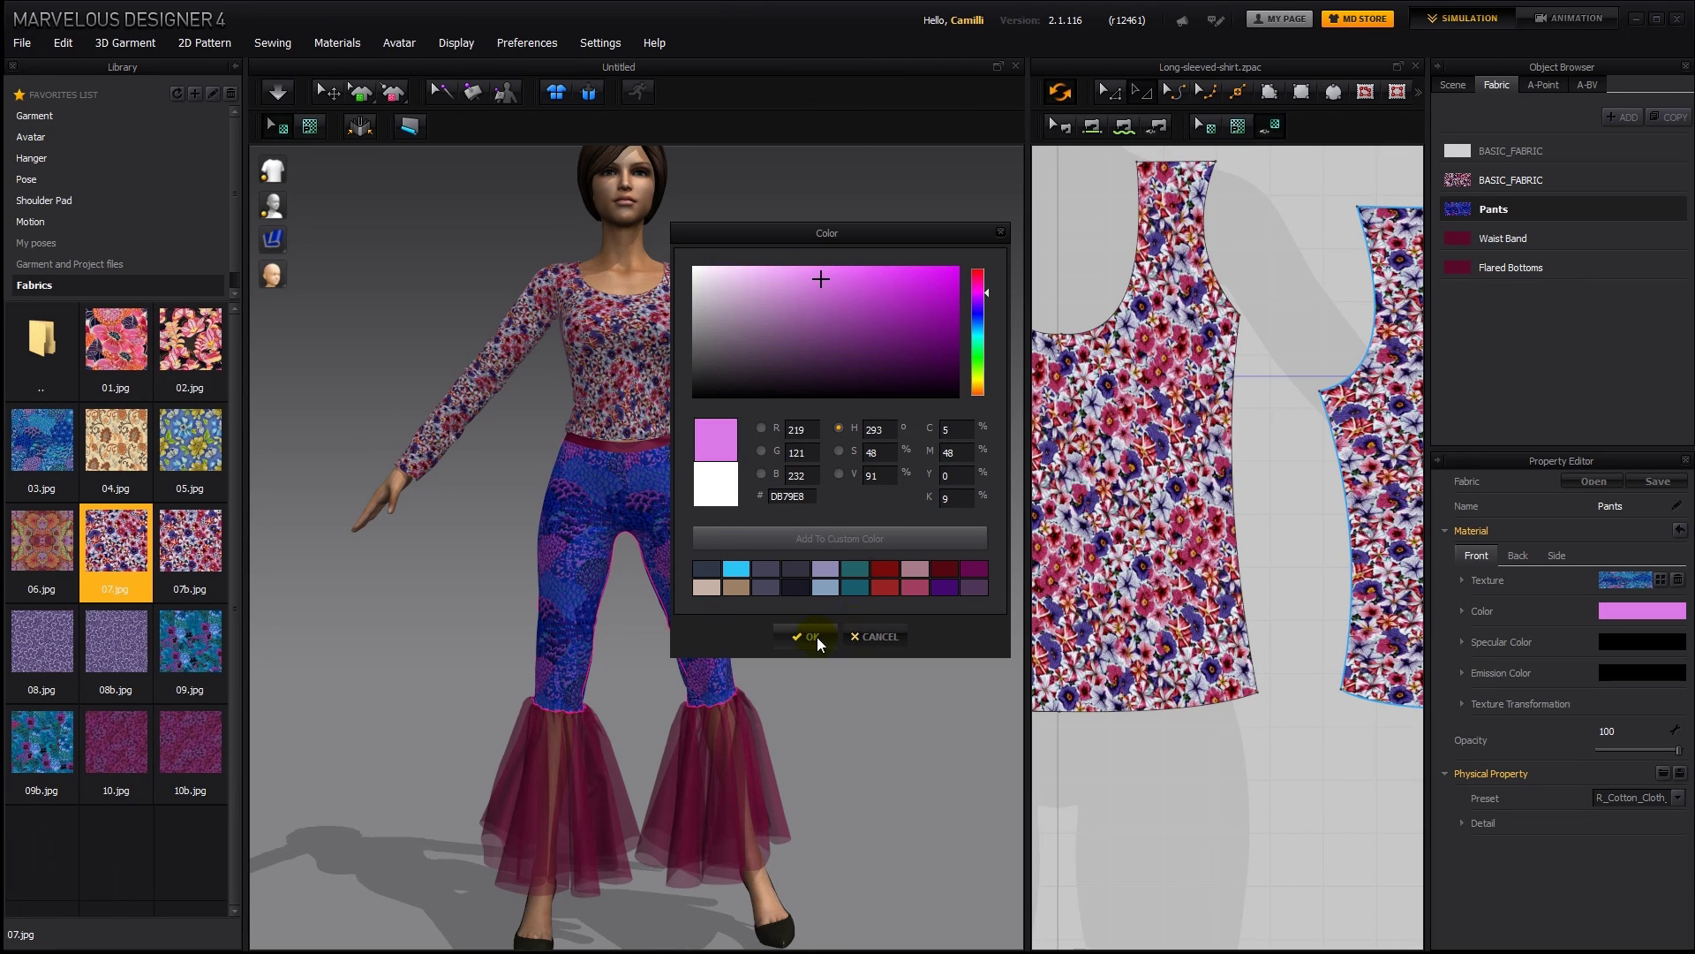
{"action": "left_click", "coordinate": [818, 637]}
Apply 08b.jpg to the pants and try several hues, including red and green, for the fabric's color
{"action": "left_click_drag", "start_coordinate": [137, 654], "coordinate": [588, 519]}
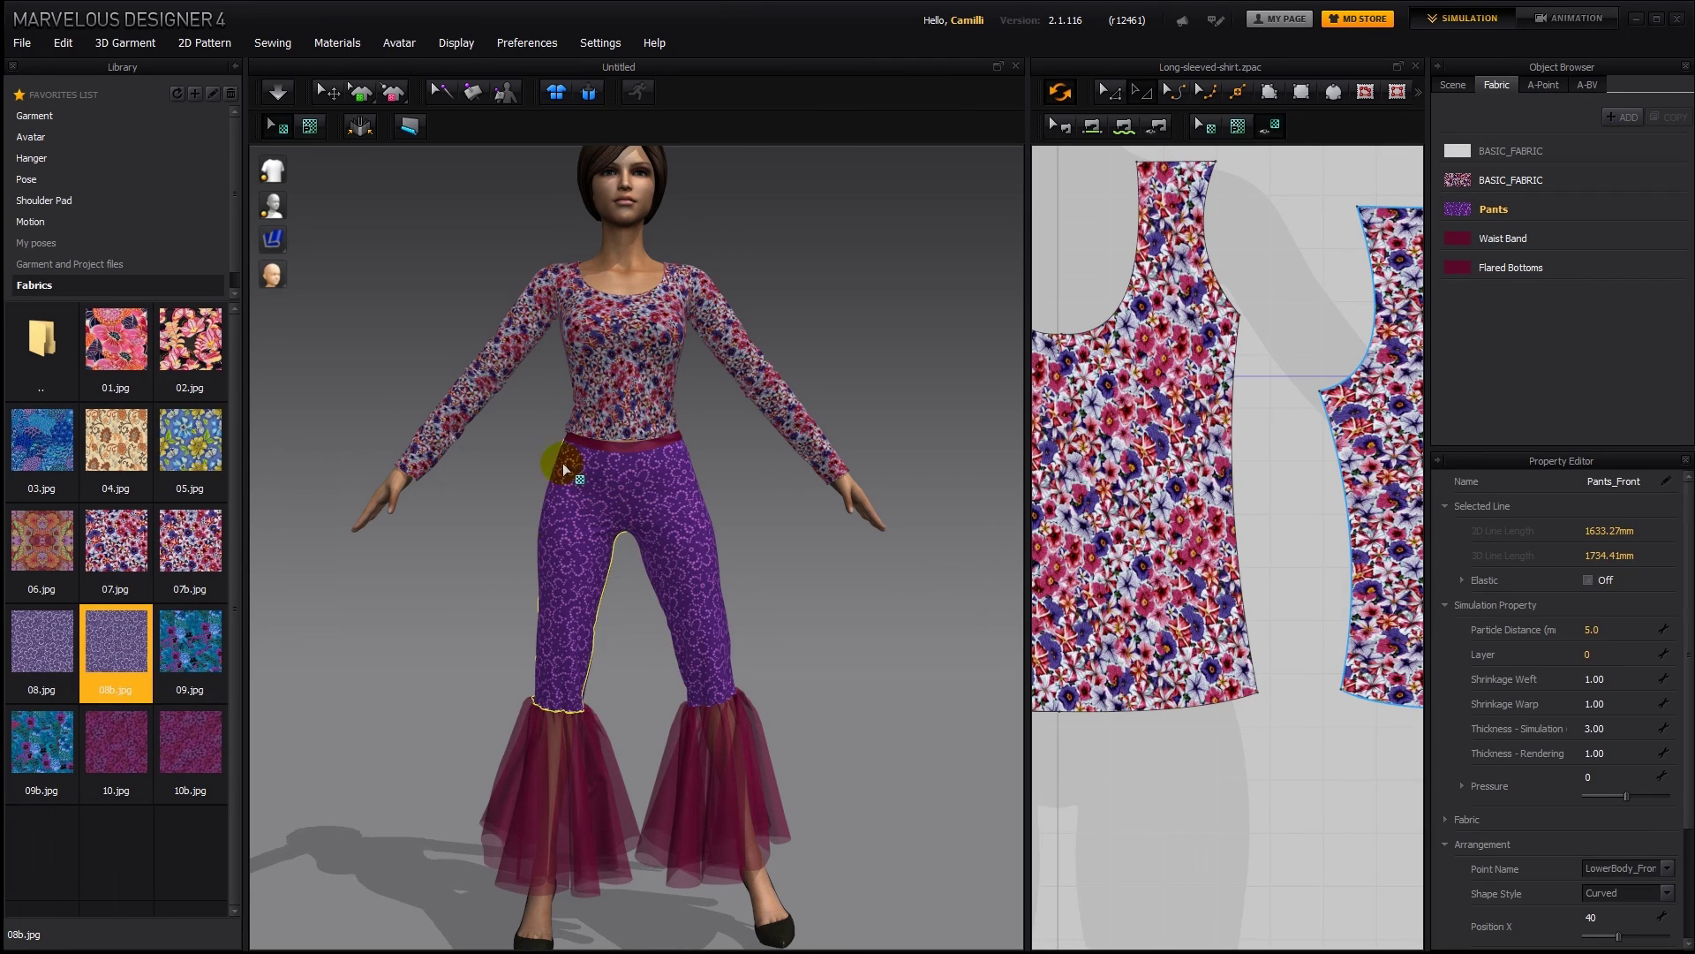
{"action": "left_click", "coordinate": [1494, 210]}
{"action": "left_click", "coordinate": [1629, 609]}
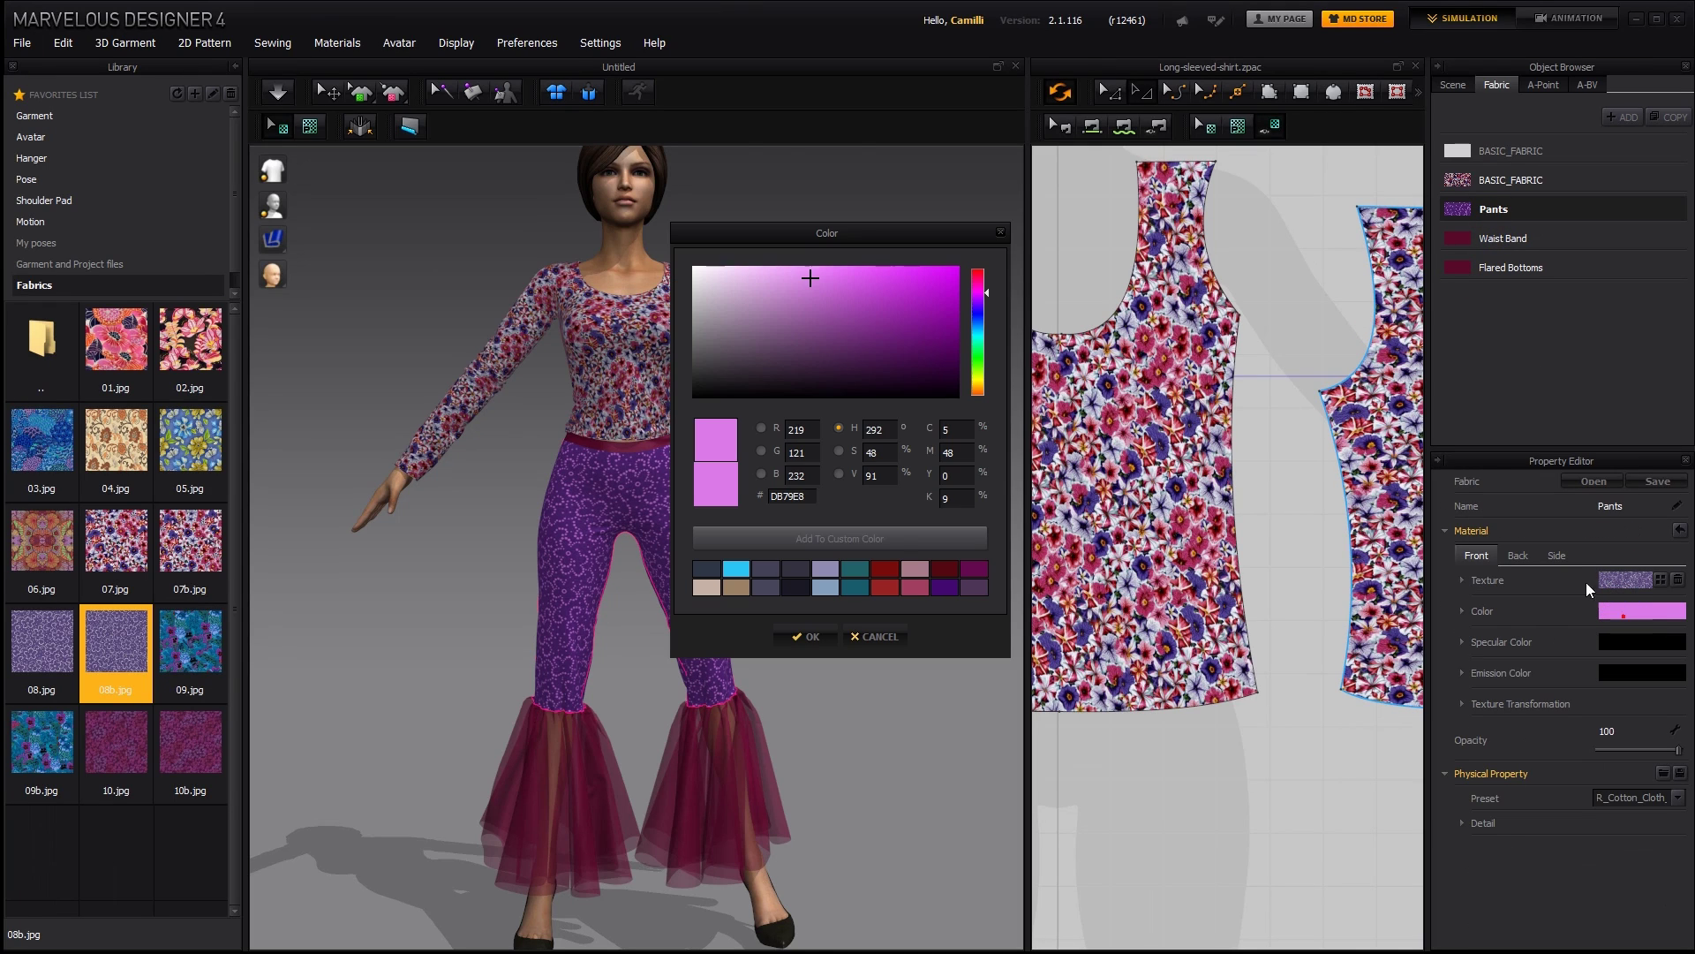
{"action": "left_click", "coordinate": [979, 326]}
{"action": "left_click", "coordinate": [979, 363]}
{"action": "left_click", "coordinate": [980, 391]}
{"action": "left_click_drag", "start_coordinate": [860, 250], "coordinate": [1089, 266]}
{"action": "mouse_move", "coordinate": [1206, 335]}
{"action": "left_mouse_down"}
{"action": "mouse_move", "coordinate": [1206, 298]}
{"action": "mouse_move", "coordinate": [1206, 369]}
{"action": "left_mouse_up"}
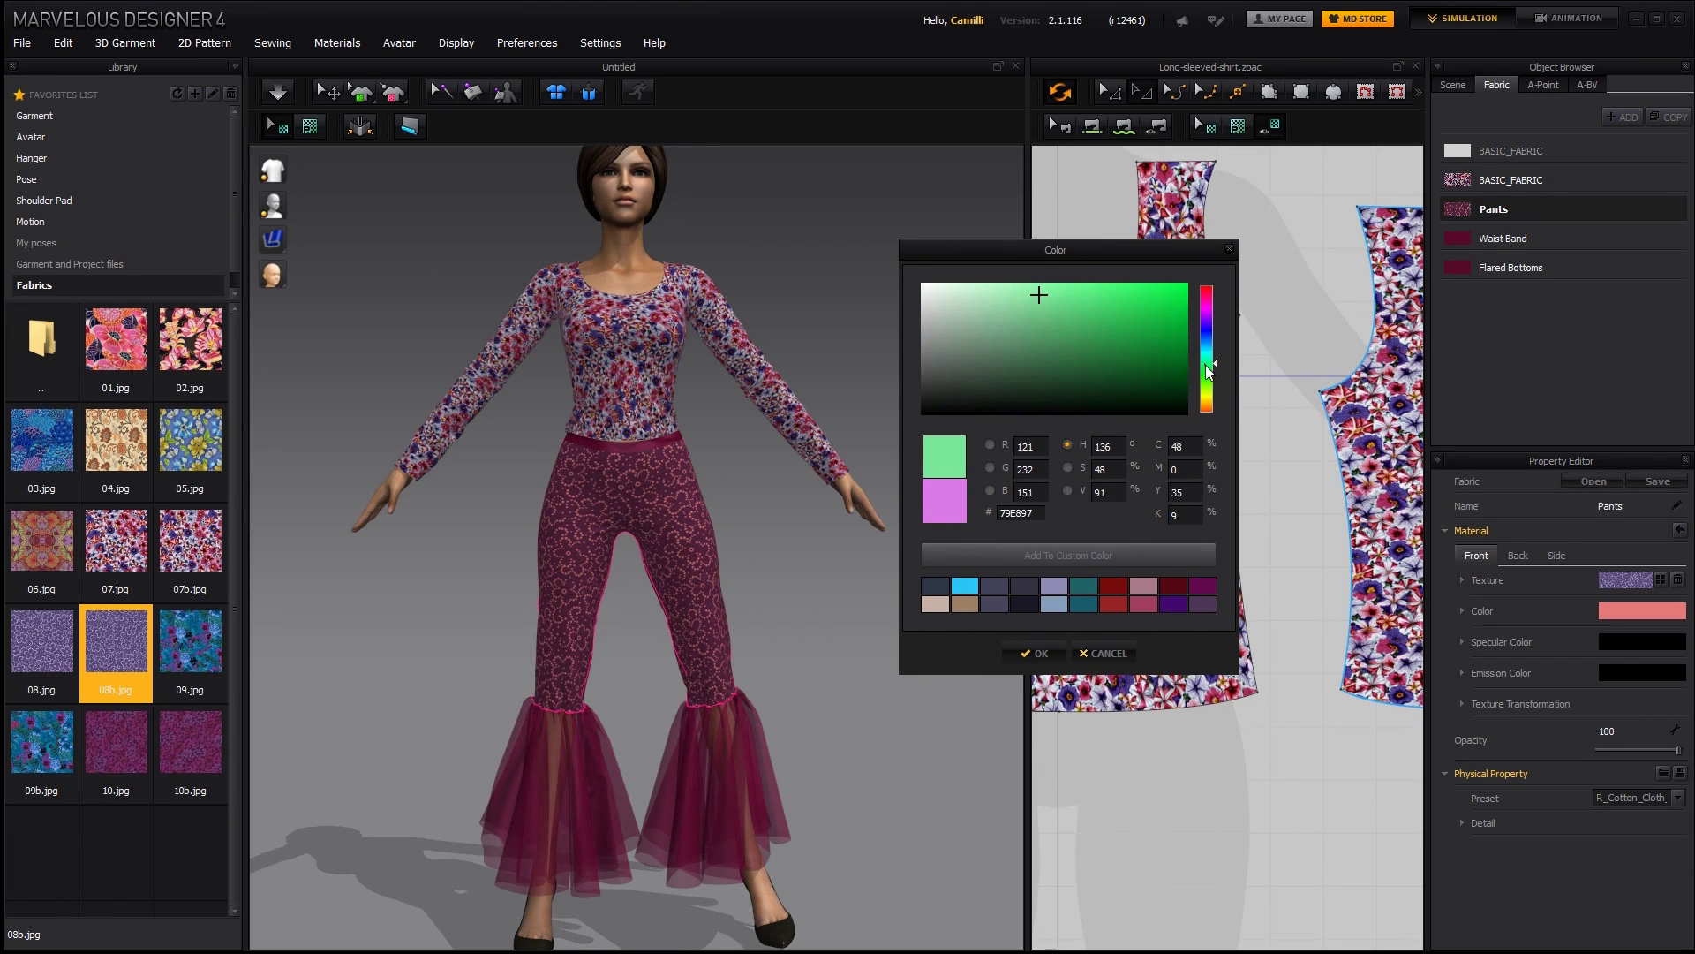
{"action": "left_click", "coordinate": [1040, 655]}
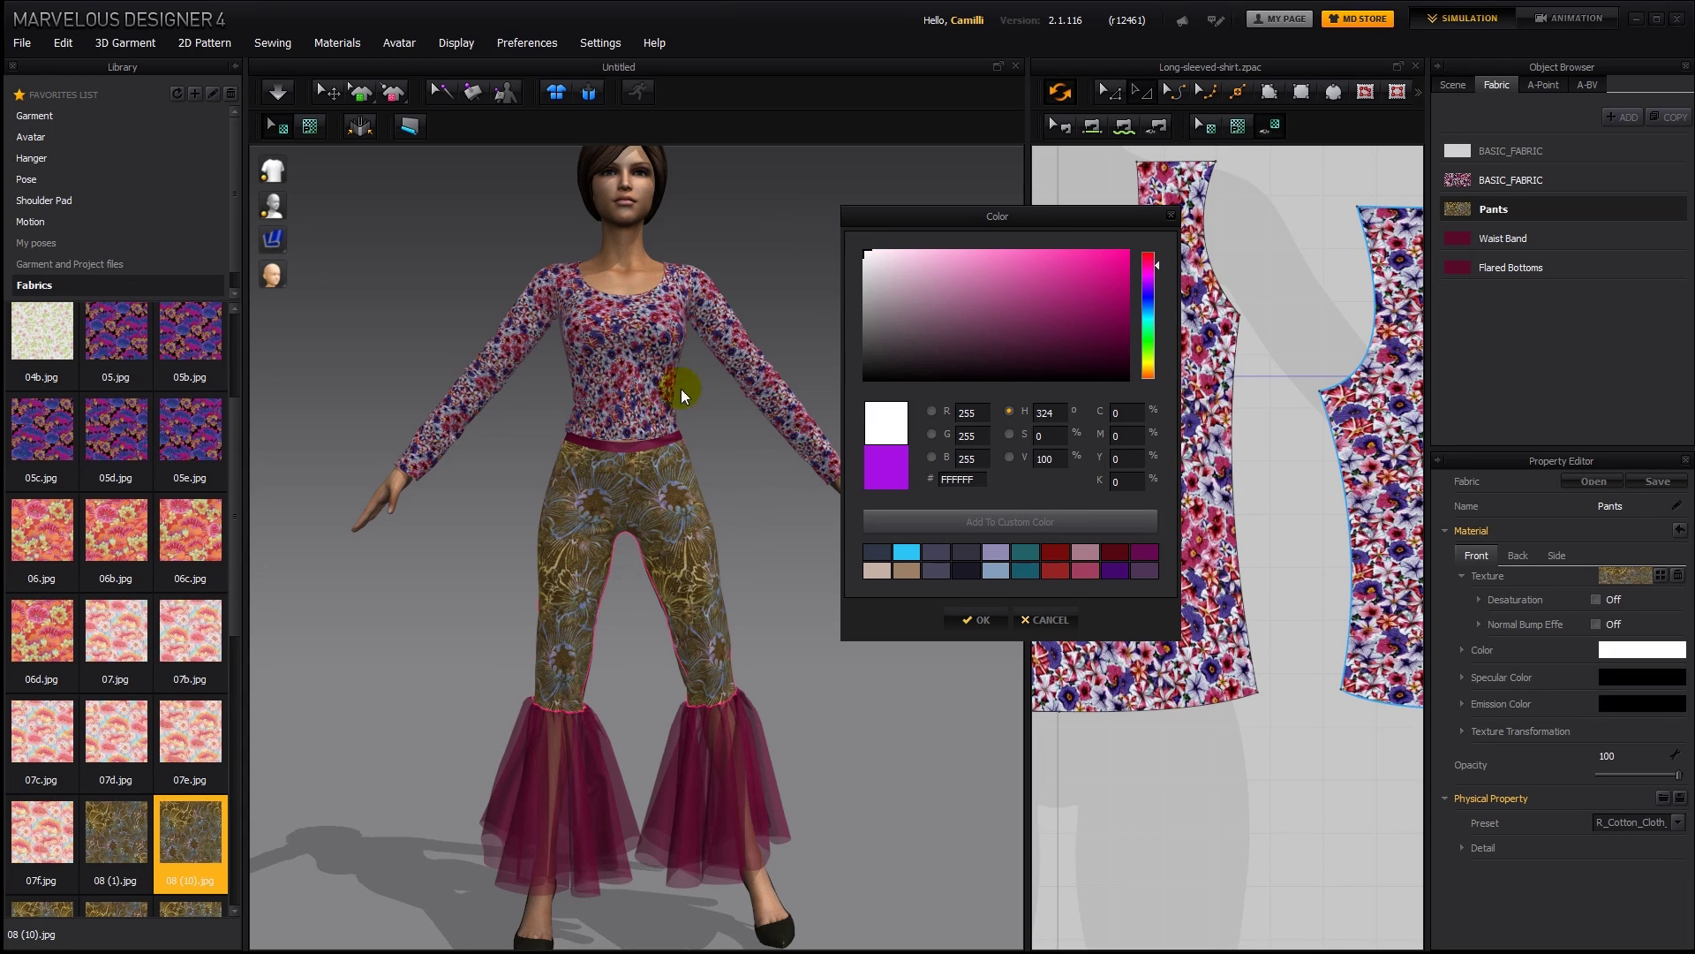
Set the Pants fabric color to magenta F700FF and turn on Desaturation for its texture
{"action": "mouse_move", "coordinate": [1010, 260]}
{"action": "left_mouse_down"}
{"action": "mouse_move", "coordinate": [889, 257]}
{"action": "mouse_move", "coordinate": [1016, 262]}
{"action": "mouse_move", "coordinate": [1132, 234]}
{"action": "mouse_move", "coordinate": [1151, 380]}
{"action": "mouse_move", "coordinate": [1152, 272]}
{"action": "left_mouse_up"}
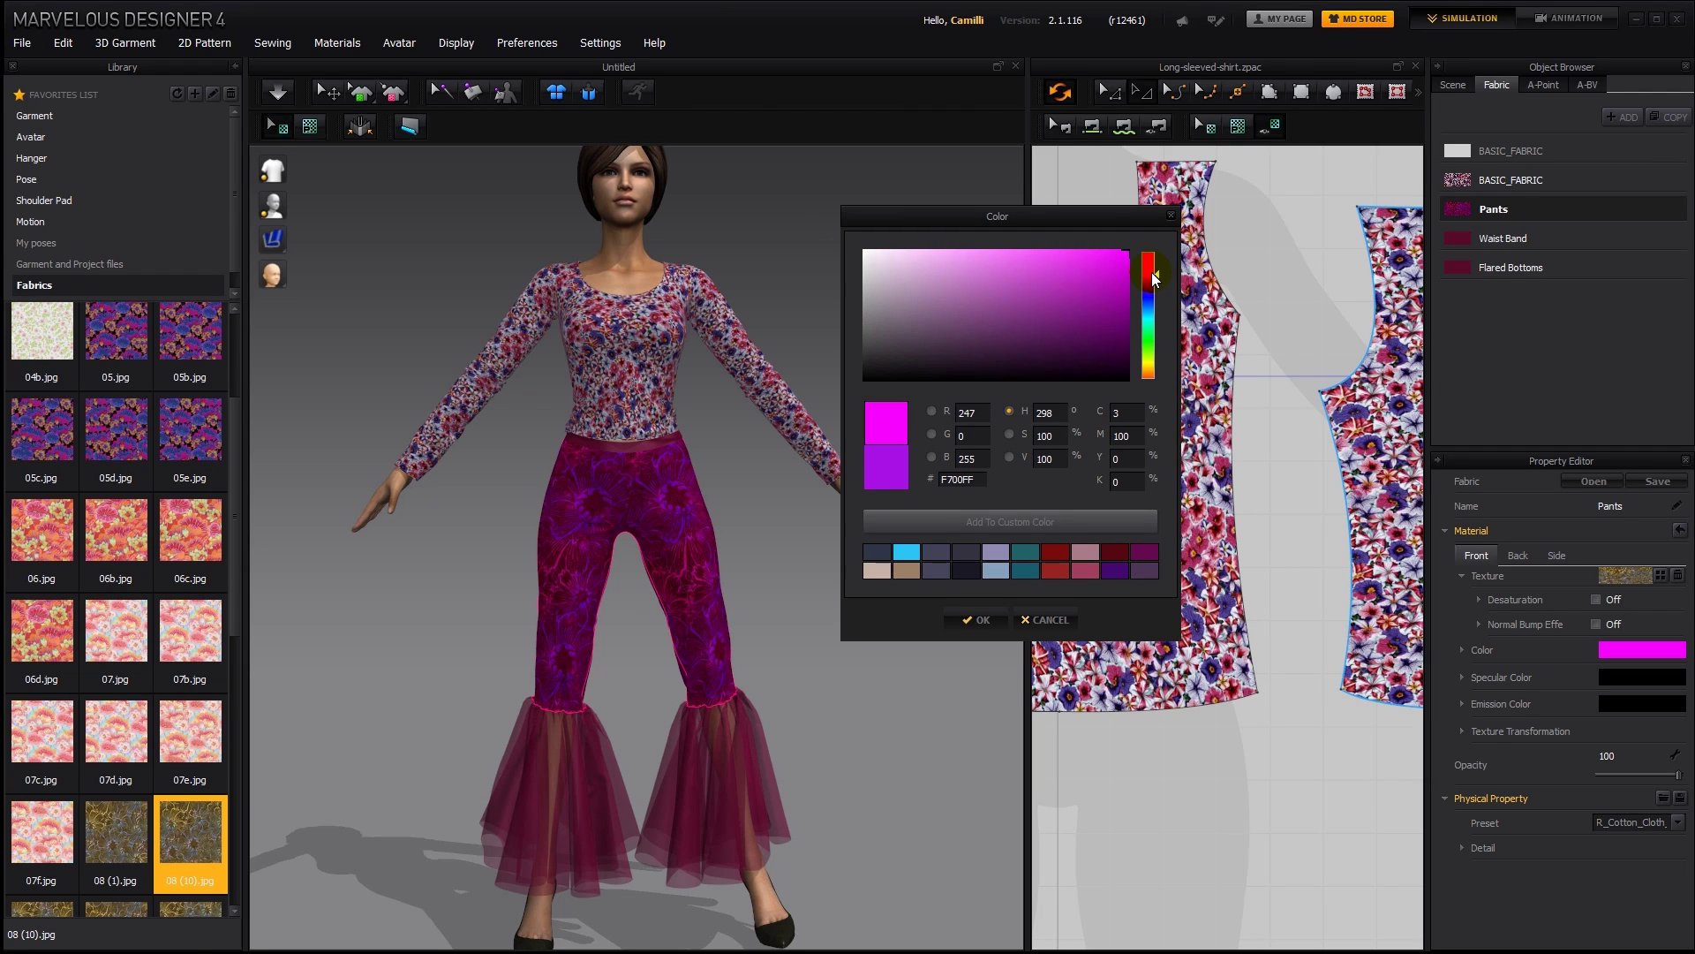
{"action": "left_click", "coordinate": [980, 620]}
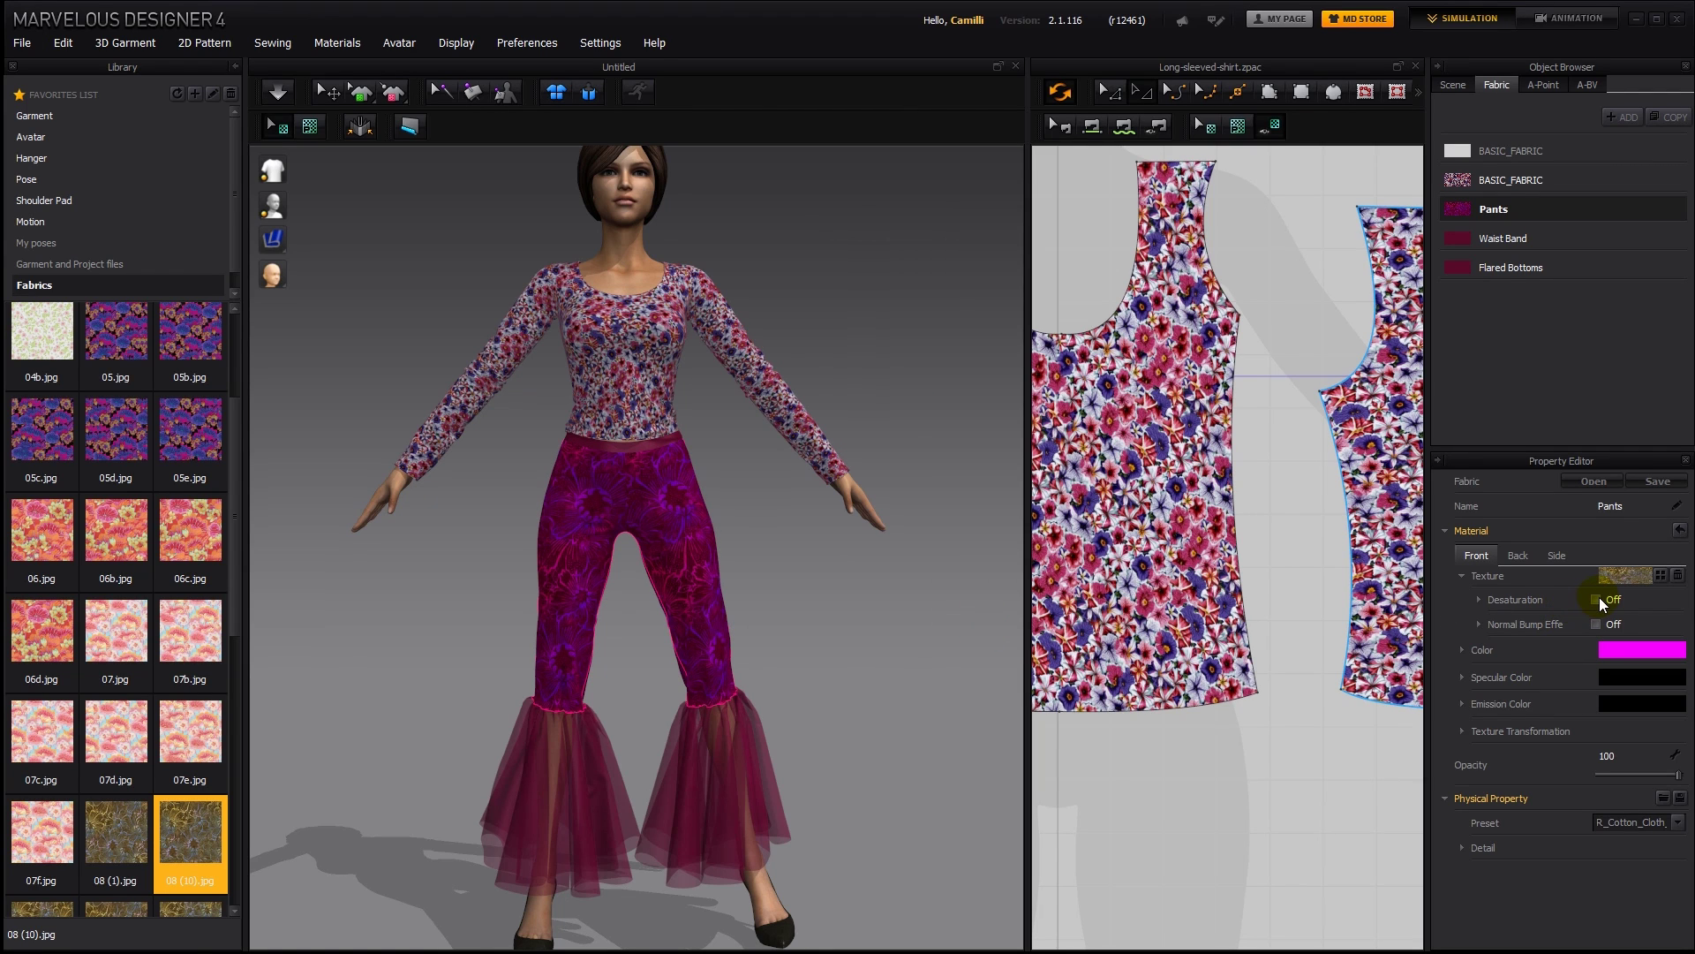
{"action": "left_click", "coordinate": [1466, 575]}
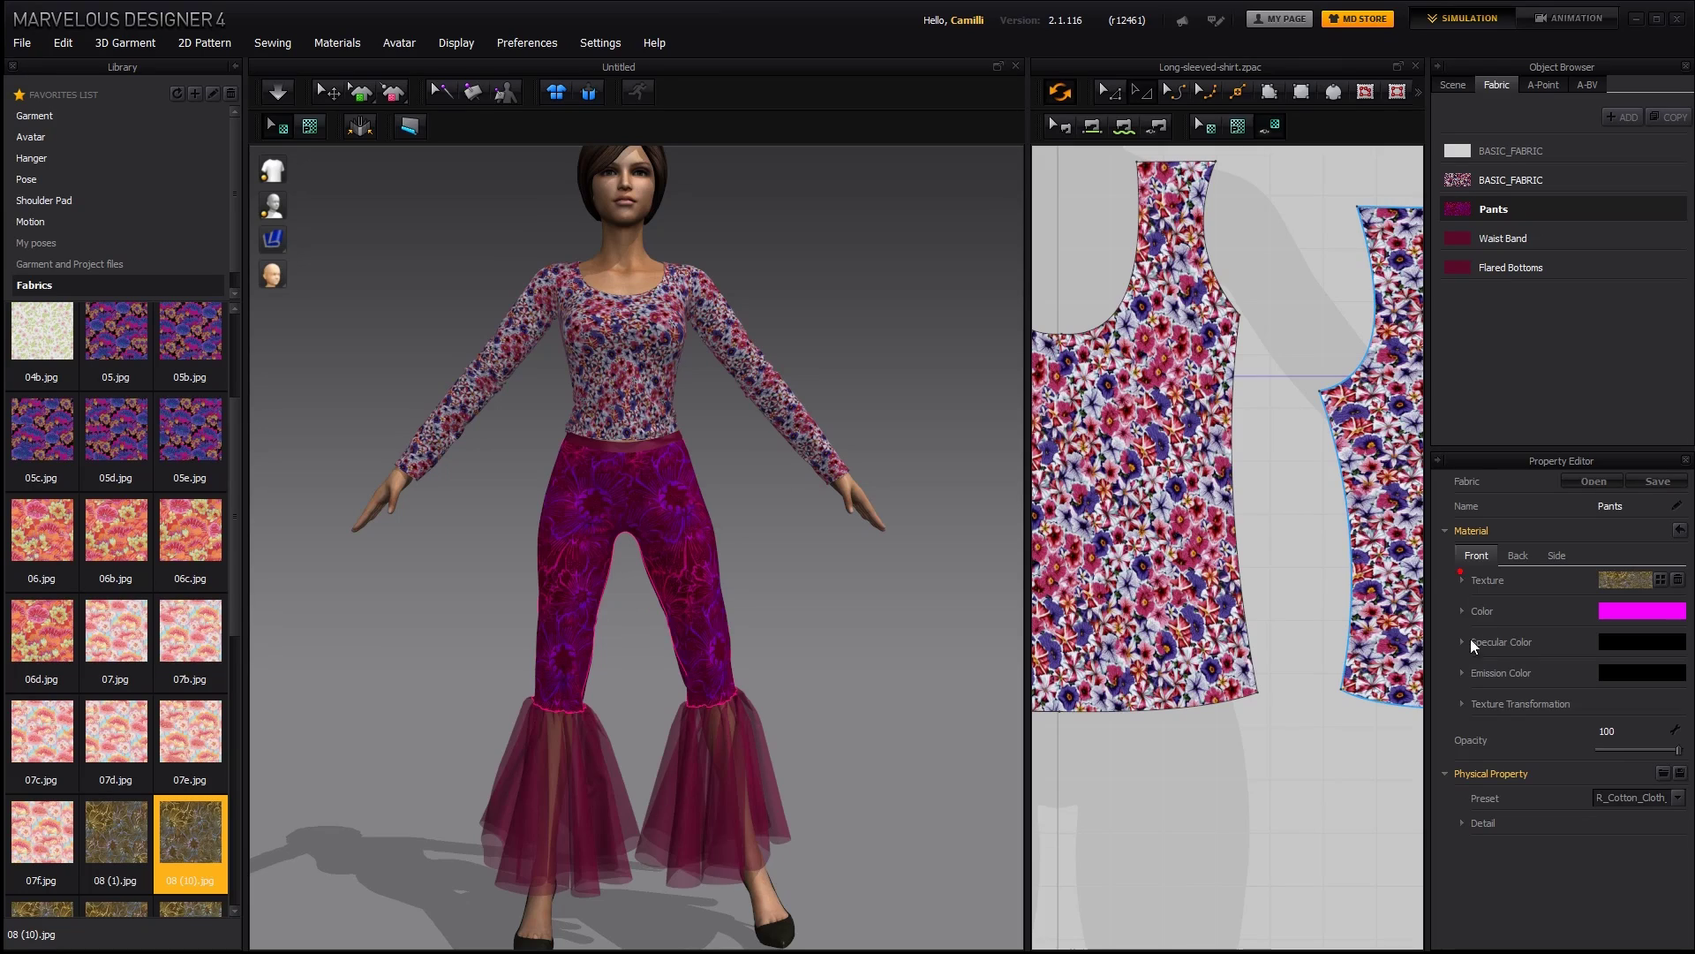
{"action": "left_click", "coordinate": [1462, 577]}
{"action": "left_click", "coordinate": [1596, 600]}
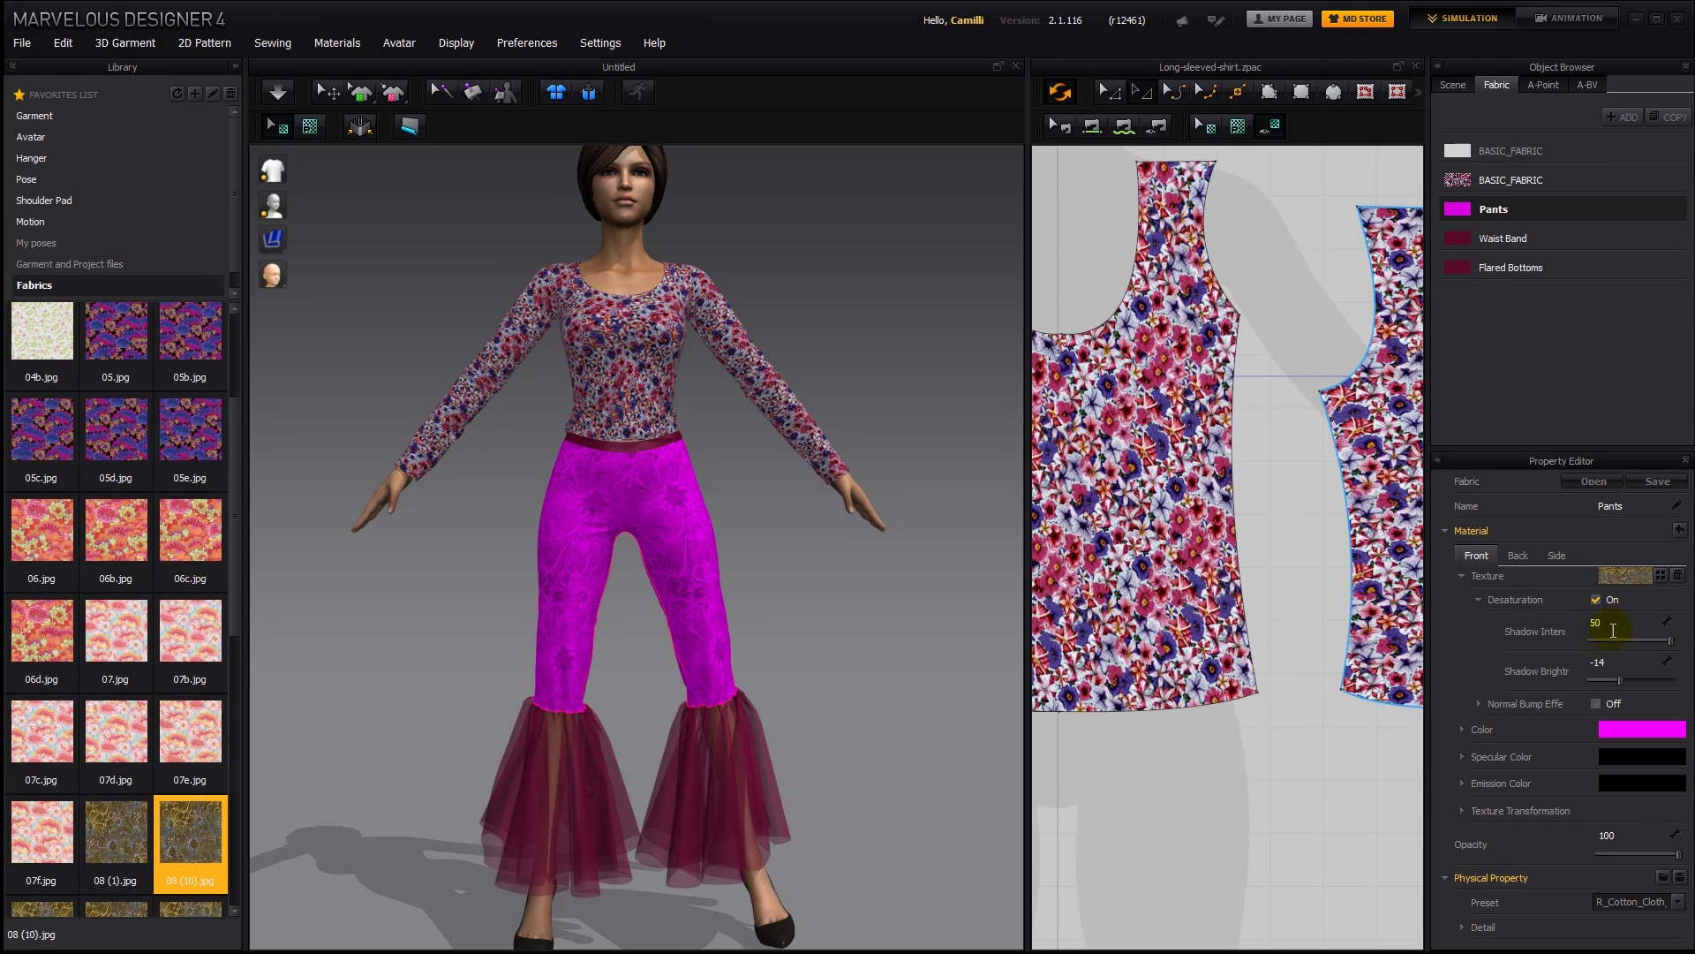
Adjust the Pants texture's desaturation to a shadow intensity of 26 and a shadow brightness of -50
{"action": "mouse_move", "coordinate": [1614, 634]}
{"action": "left_mouse_down"}
{"action": "mouse_move", "coordinate": [1649, 633]}
{"action": "mouse_move", "coordinate": [1623, 638]}
{"action": "left_mouse_up"}
{"action": "left_click_drag", "start_coordinate": [1603, 639], "coordinate": [1615, 637]}
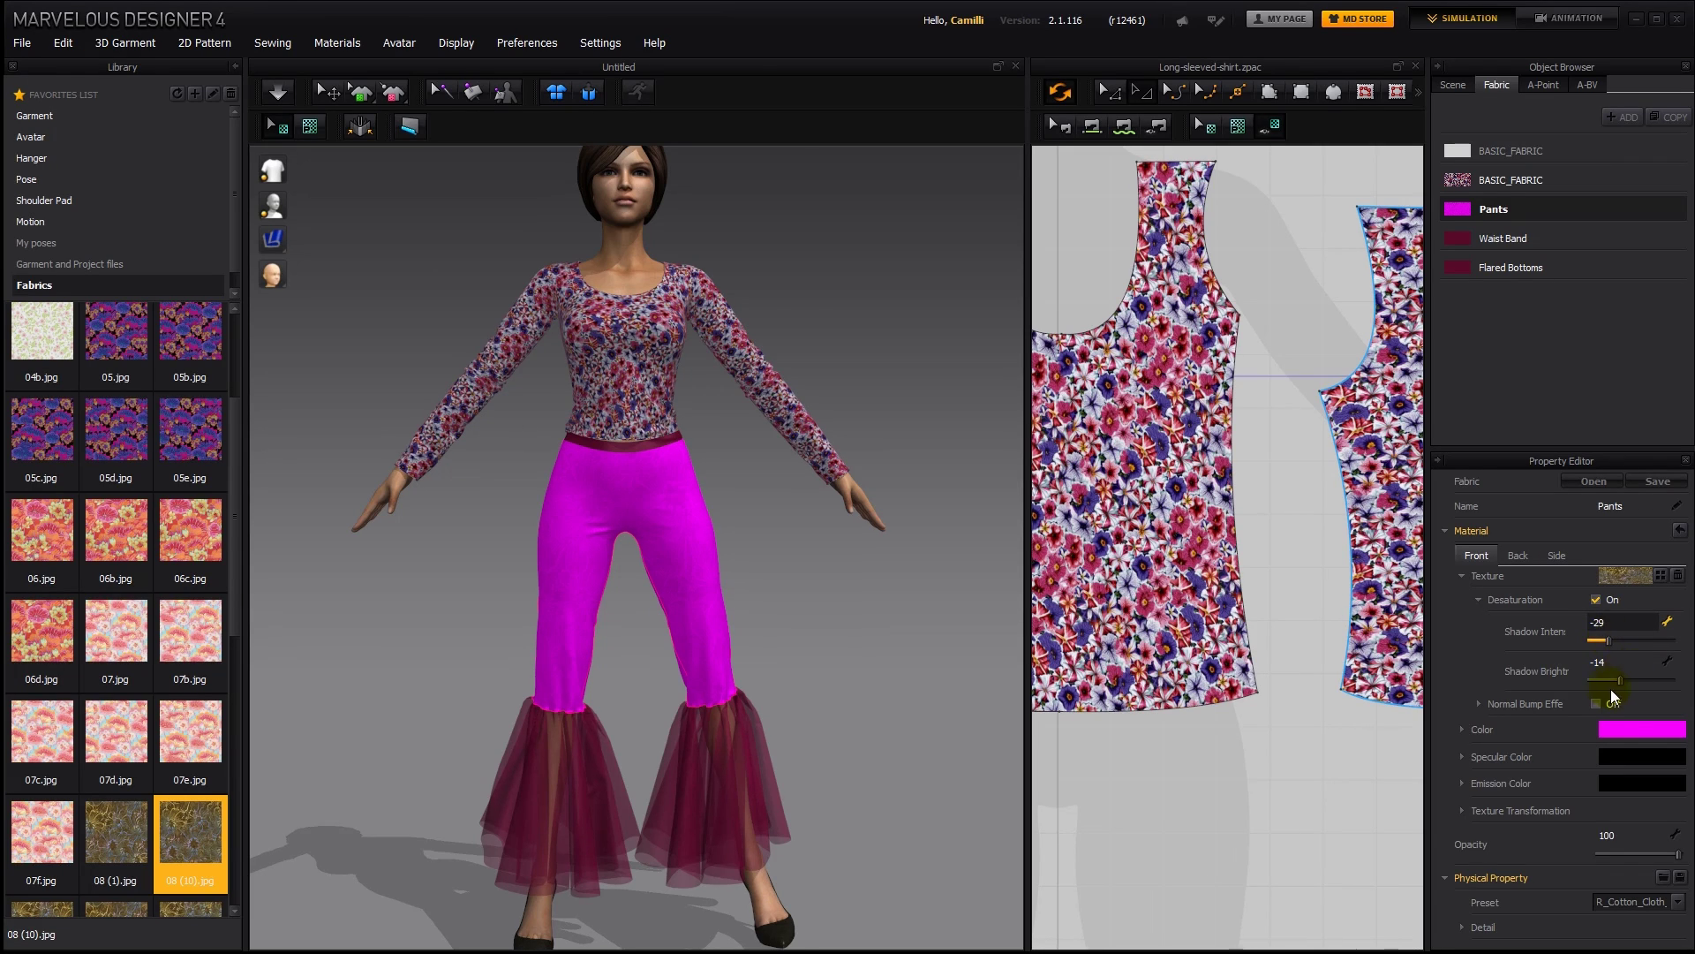
{"action": "mouse_move", "coordinate": [1622, 680]}
{"action": "left_mouse_down"}
{"action": "mouse_move", "coordinate": [1645, 680]}
{"action": "mouse_move", "coordinate": [1582, 678]}
{"action": "left_mouse_up"}
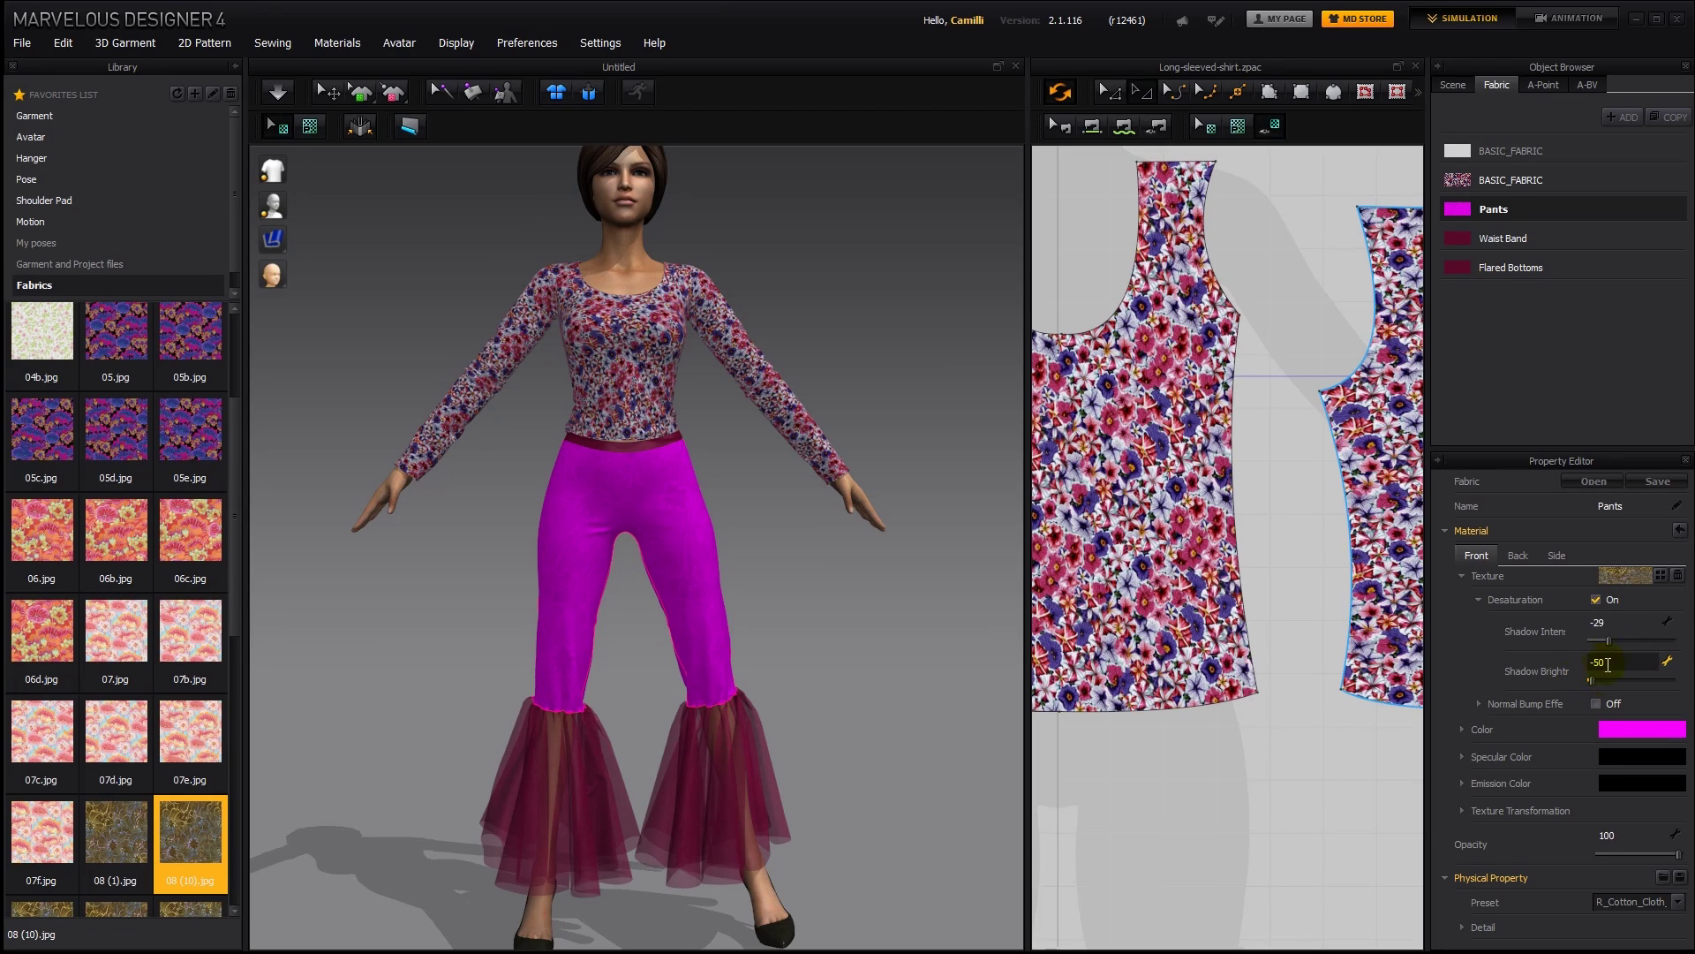
{"action": "left_click_drag", "start_coordinate": [1633, 642], "coordinate": [1649, 686]}
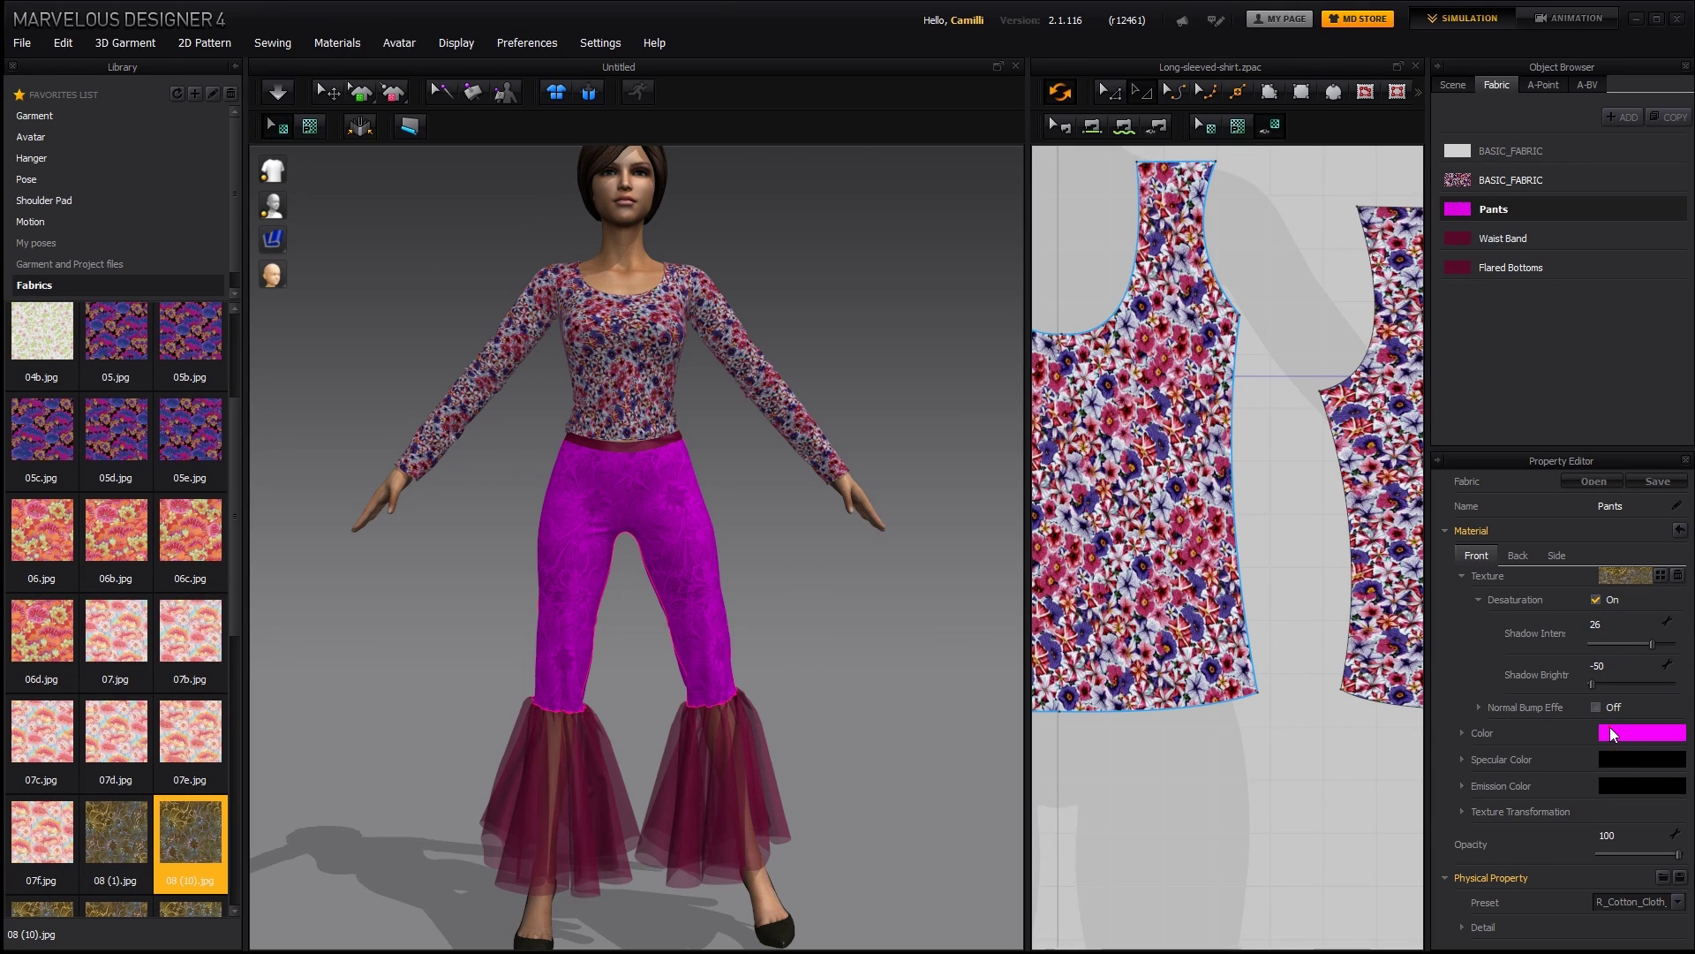
Change the Pants fabric color to a dark purple
{"action": "left_click", "coordinate": [1611, 733]}
{"action": "left_click_drag", "start_coordinate": [950, 331], "coordinate": [957, 353]}
{"action": "left_click_drag", "start_coordinate": [932, 231], "coordinate": [1081, 232]}
{"action": "left_click_drag", "start_coordinate": [1131, 310], "coordinate": [1136, 286]}
{"action": "left_click", "coordinate": [956, 637]}
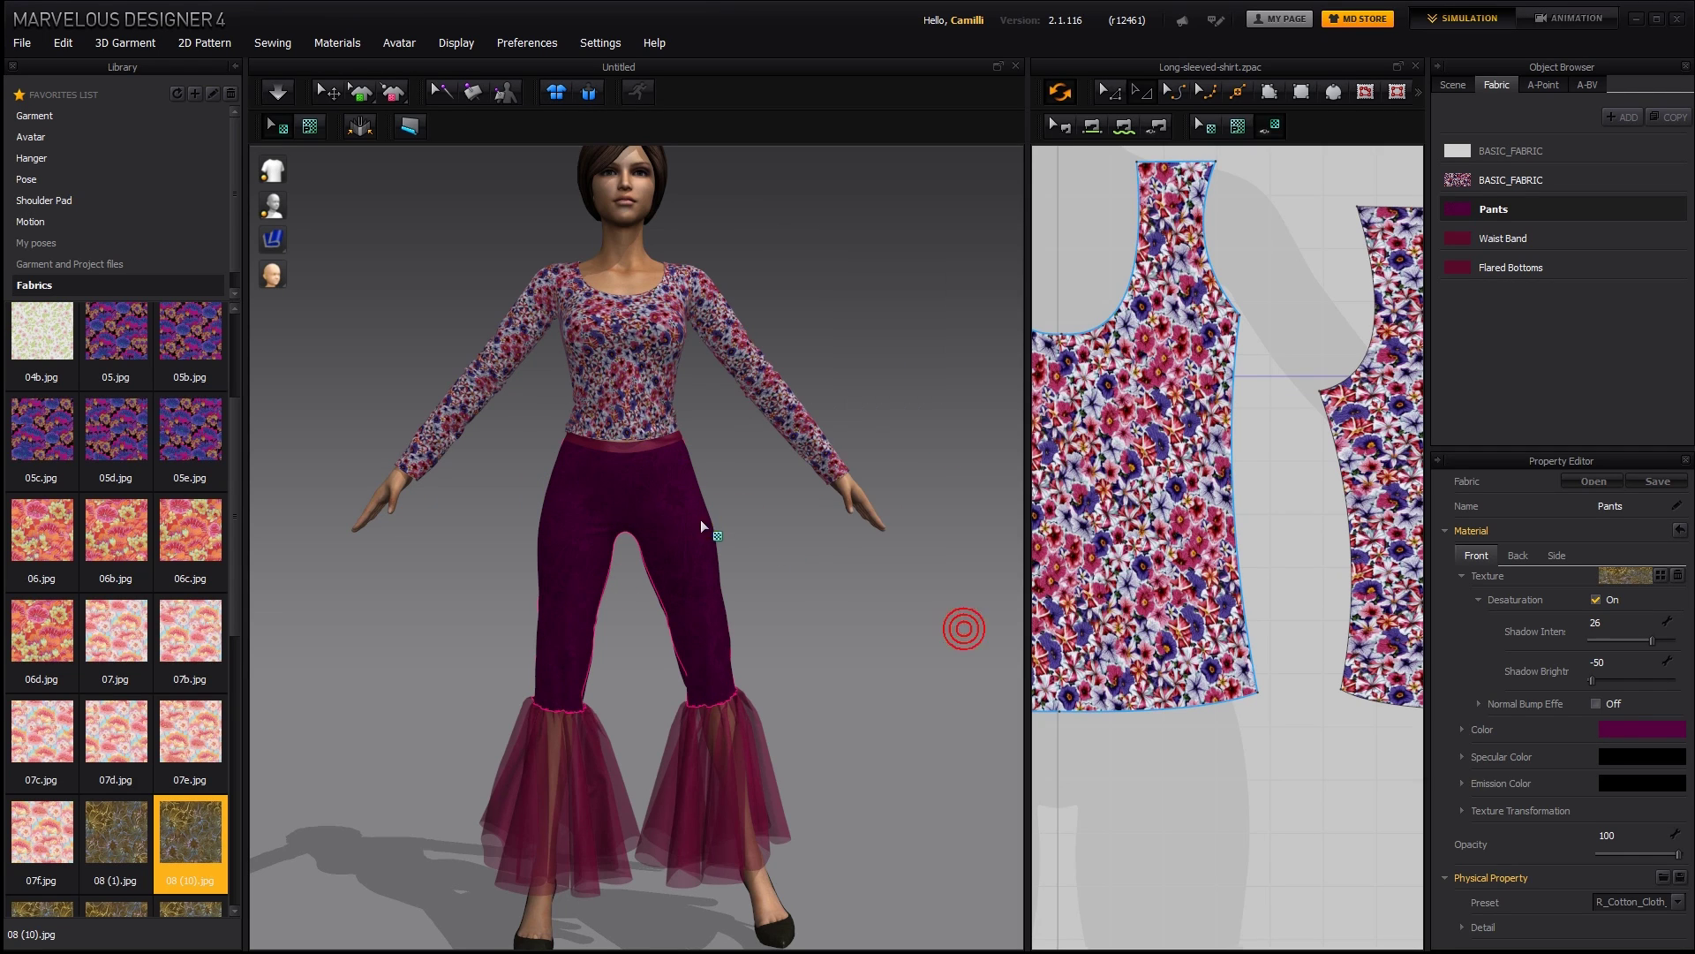
{"action": "left_click", "coordinate": [699, 517]}
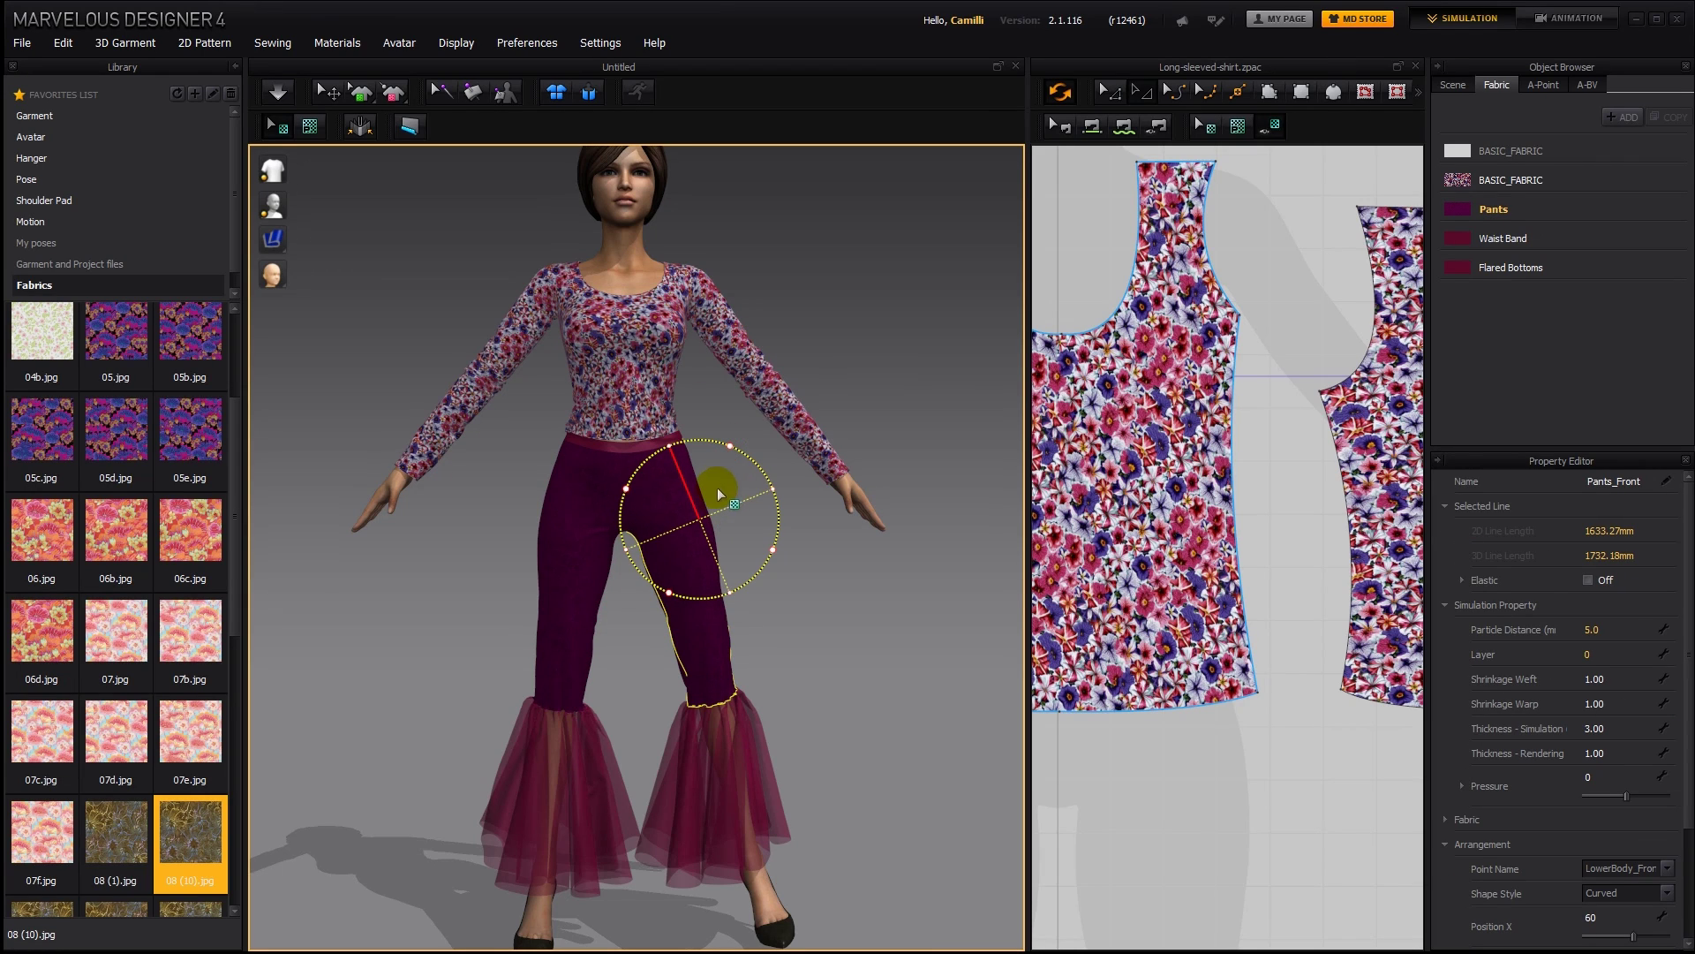
{"action": "left_click", "coordinate": [799, 590]}
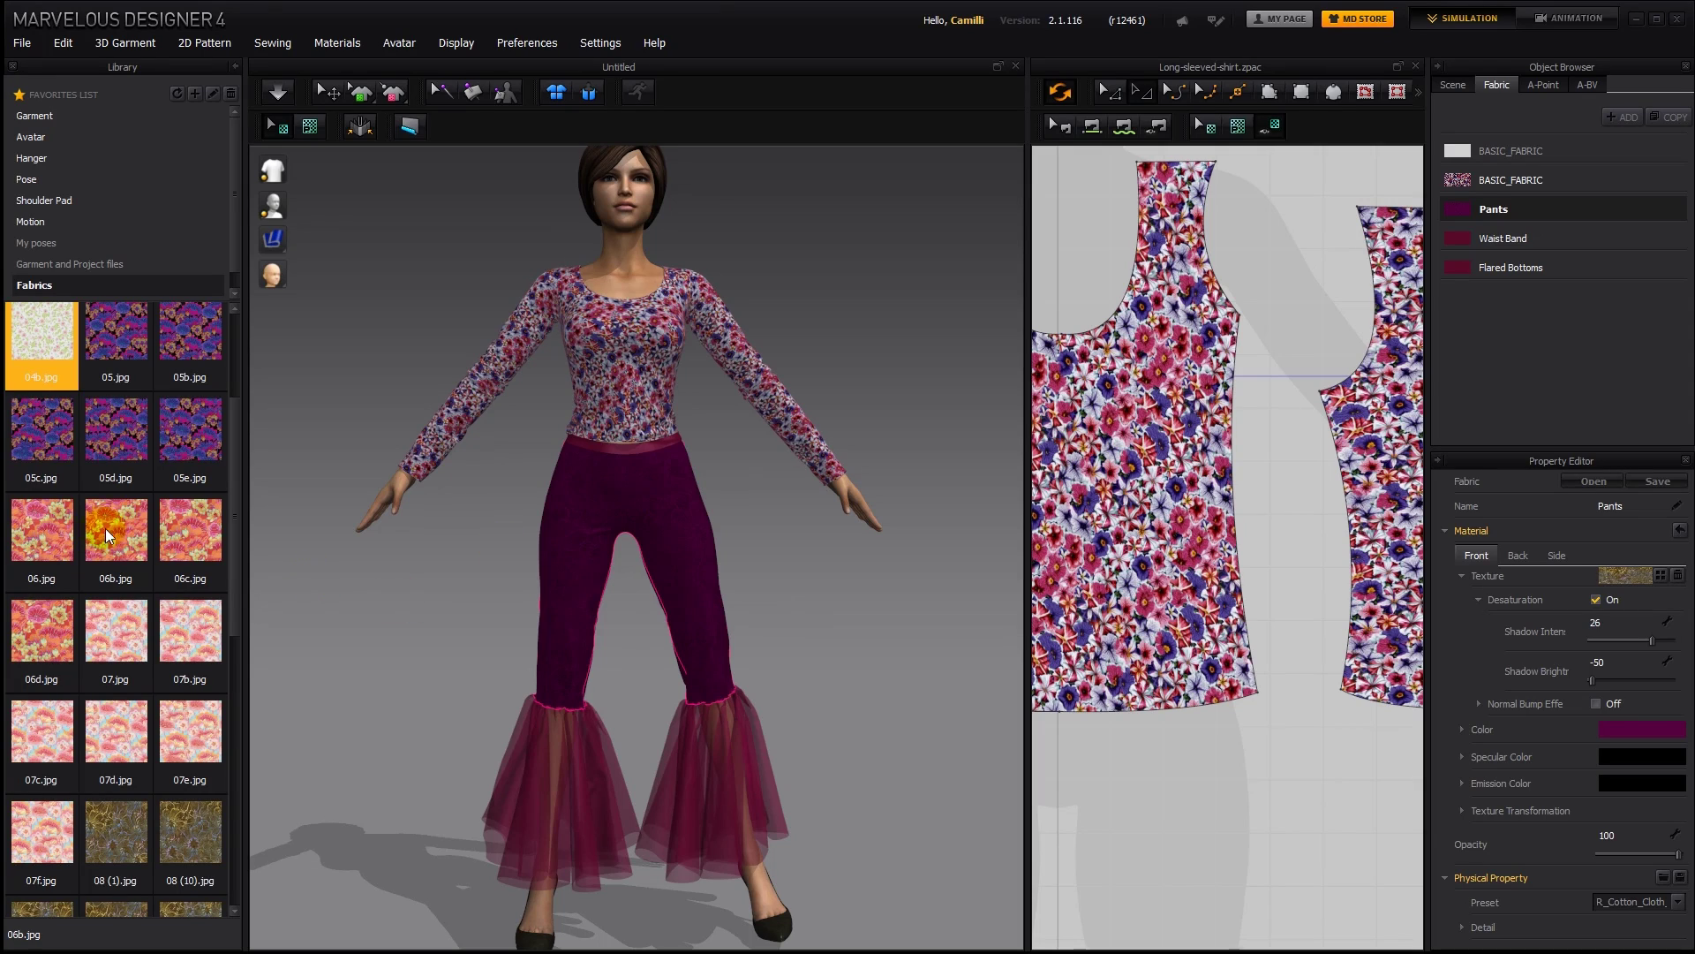
Try fabric textures 06b.jpg, 07e.jpg, 08 (10).jpg and 05e.jpg on the front of the pants and settle on 04b.jpg
{"action": "left_click", "coordinate": [100, 527]}
{"action": "left_click", "coordinate": [528, 577]}
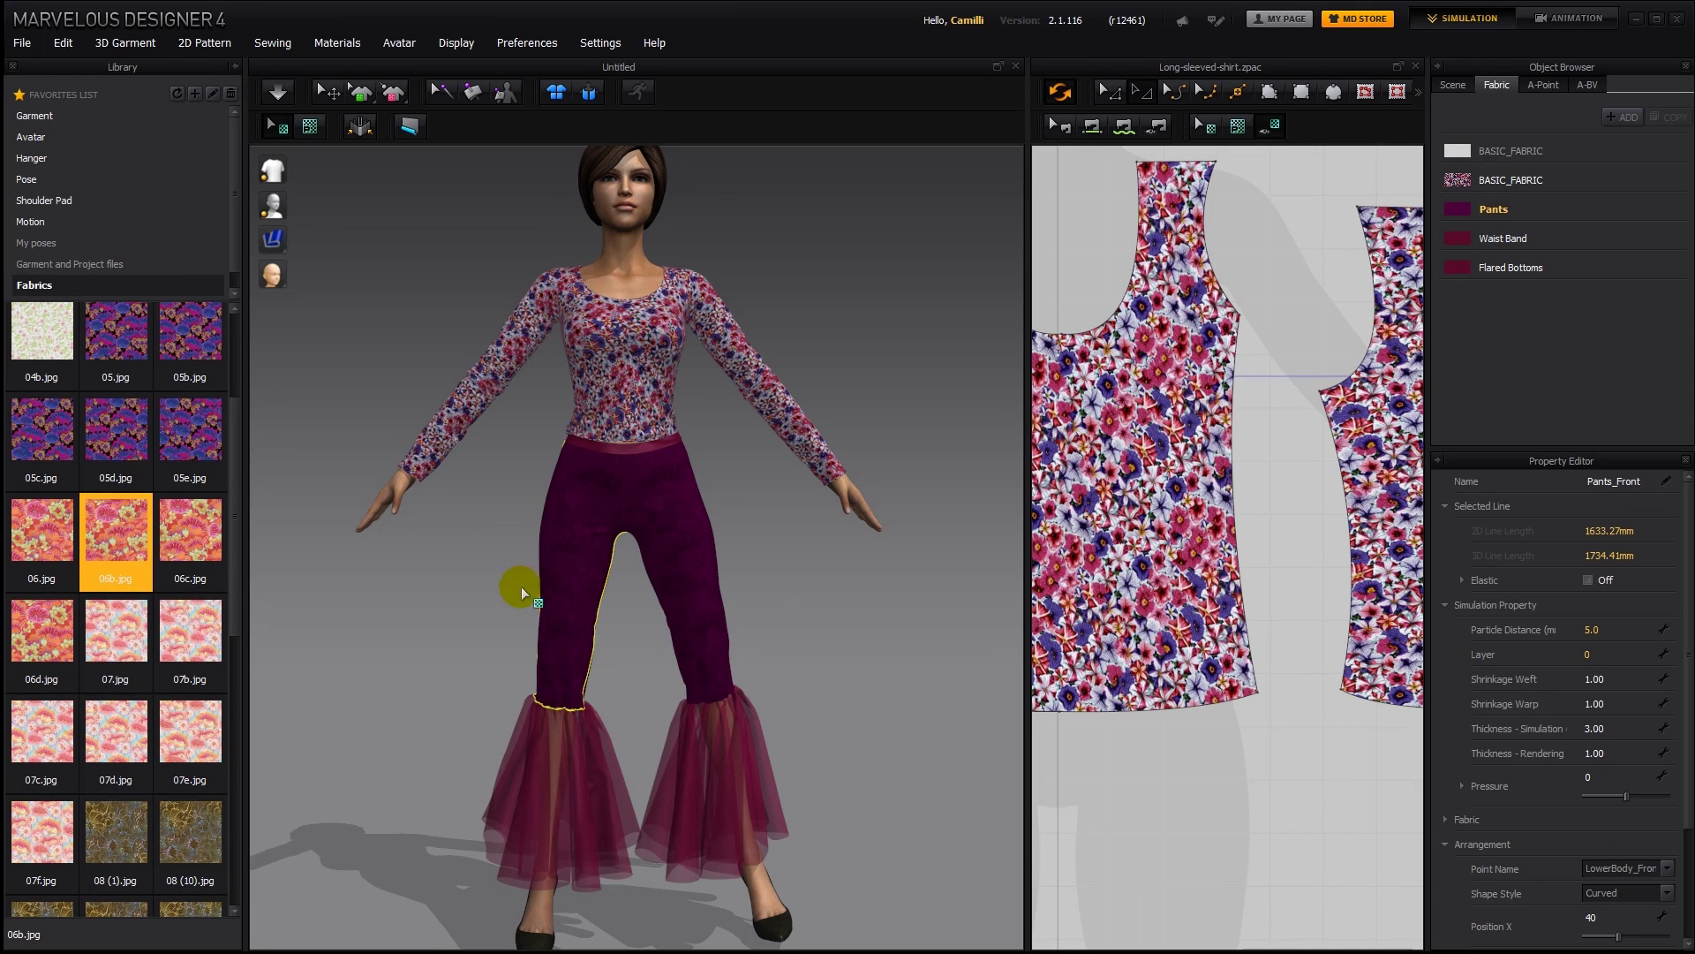
{"action": "left_click_drag", "start_coordinate": [224, 701], "coordinate": [588, 560]}
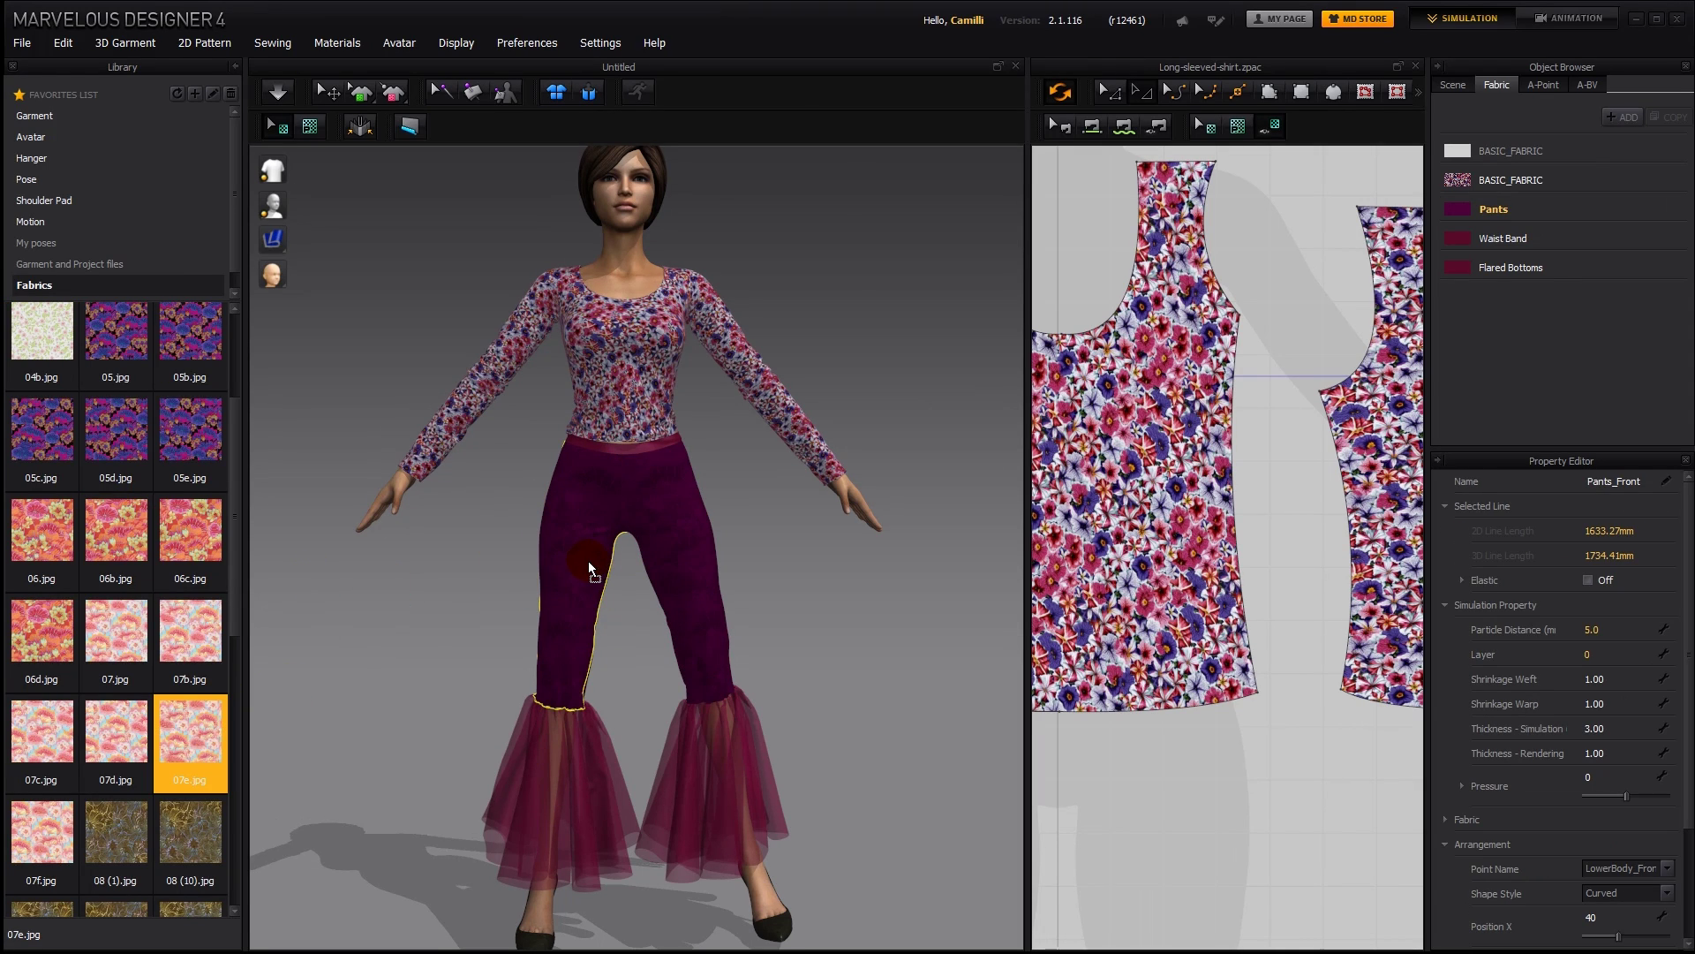
{"action": "left_click", "coordinate": [192, 835]}
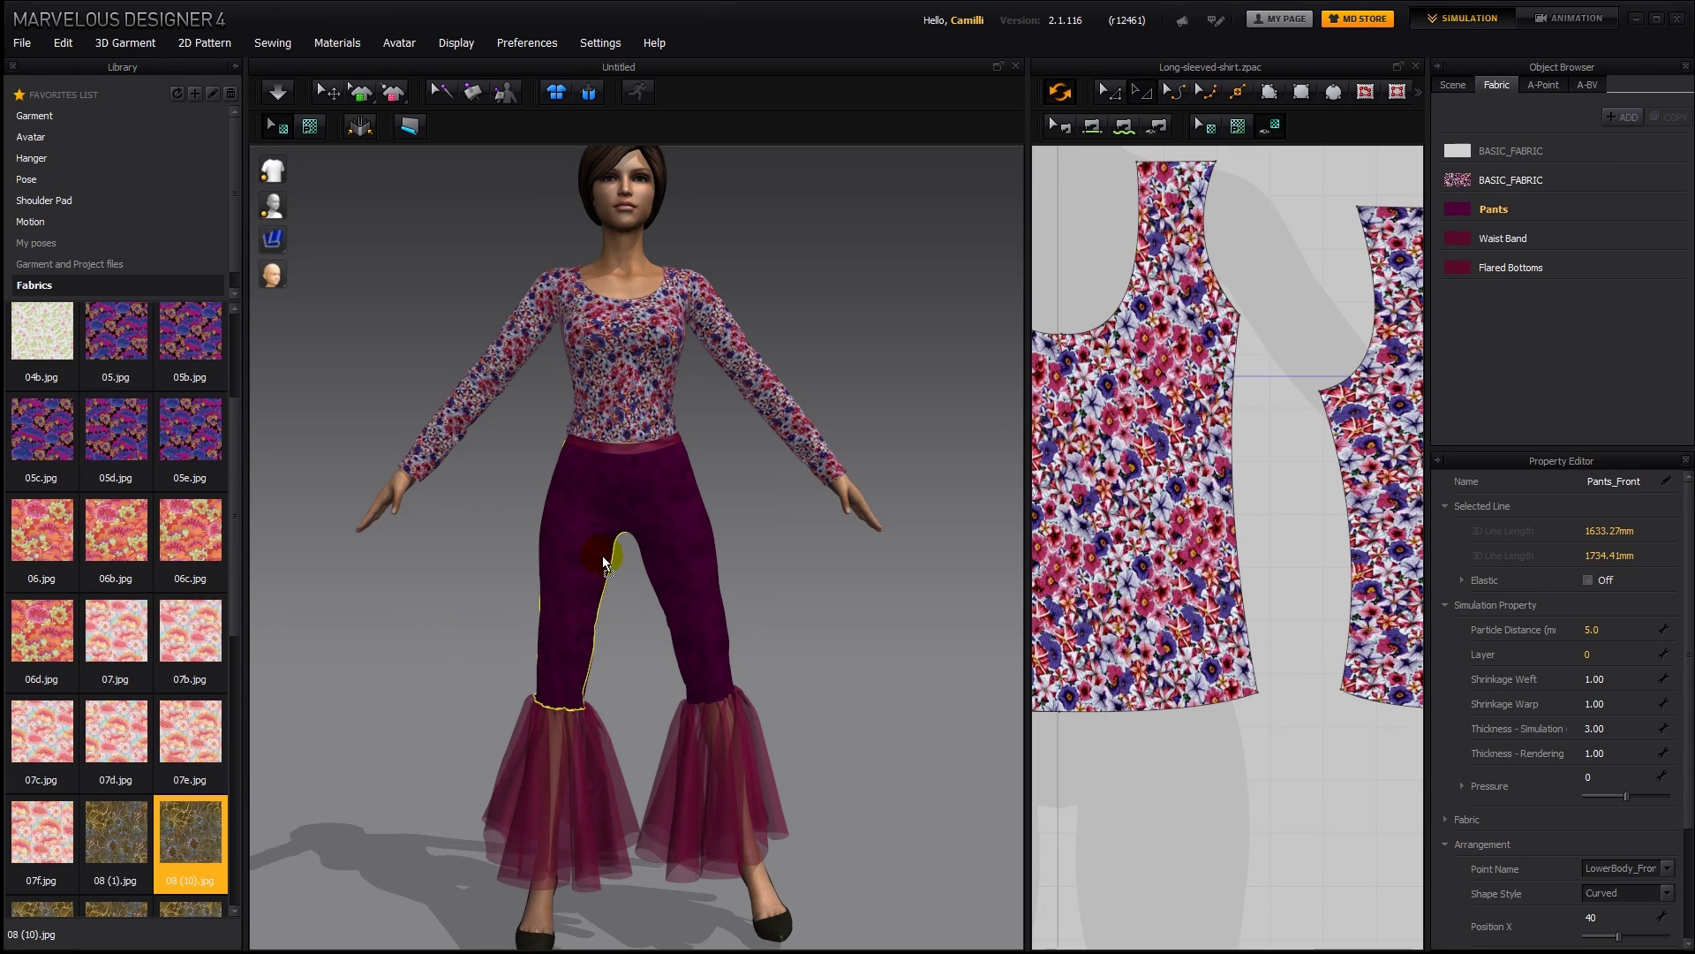
{"action": "left_click_drag", "start_coordinate": [188, 431], "coordinate": [590, 505]}
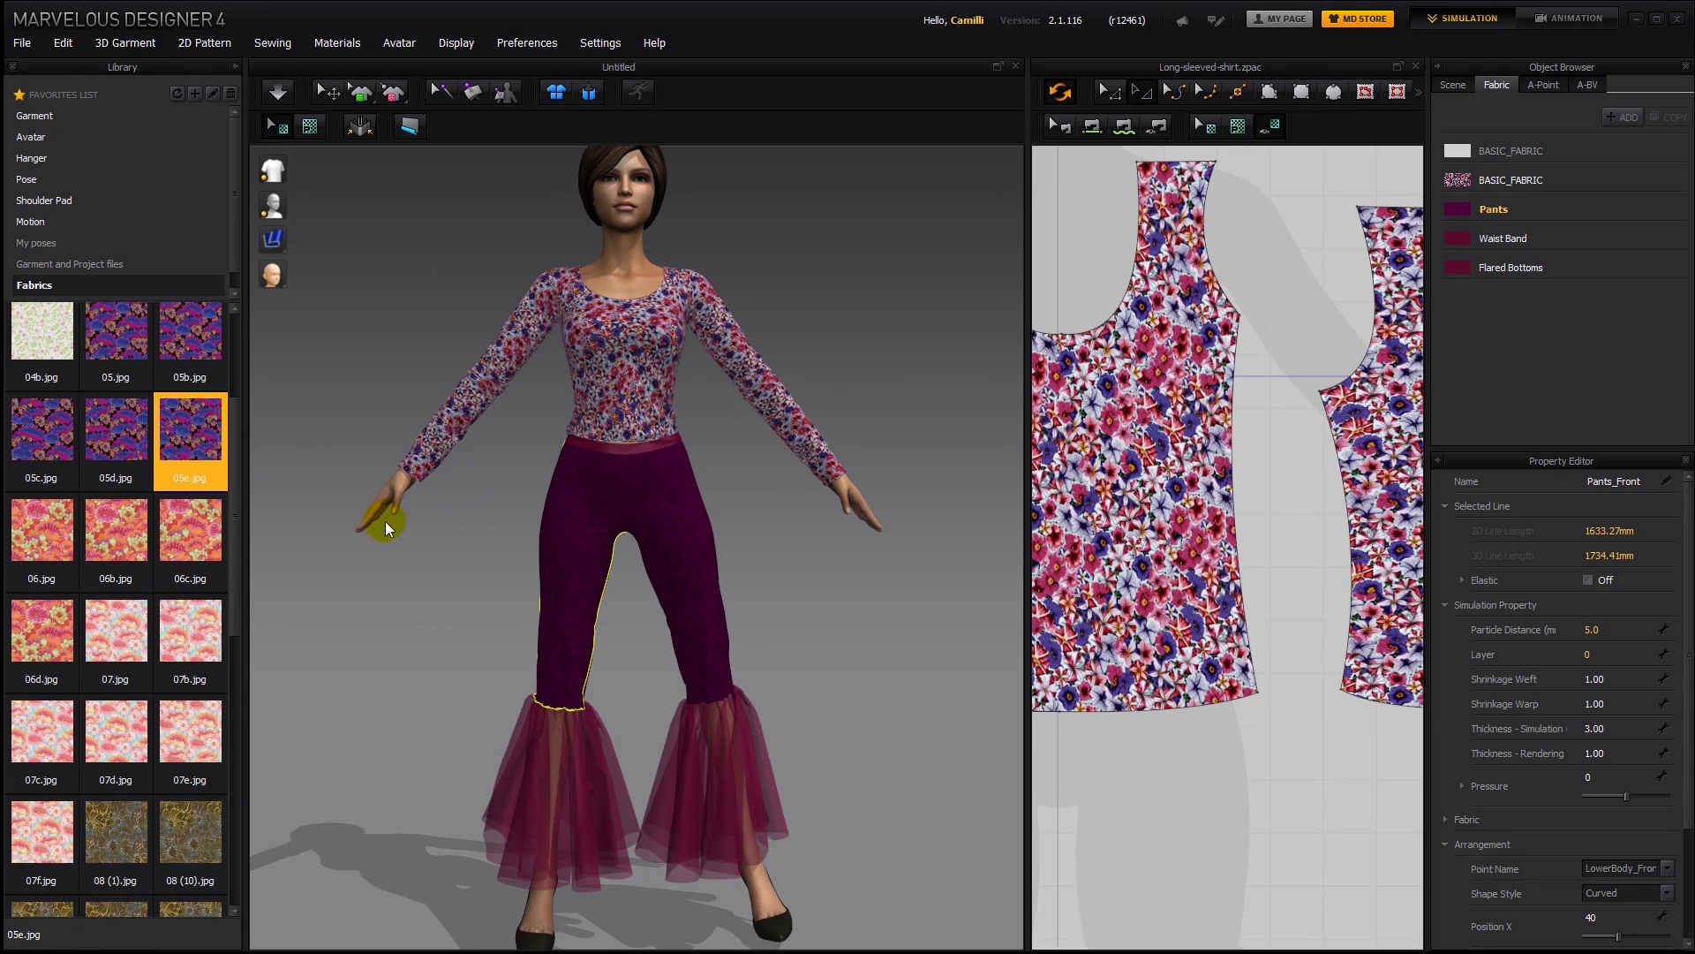
{"action": "left_click_drag", "start_coordinate": [41, 336], "coordinate": [583, 484]}
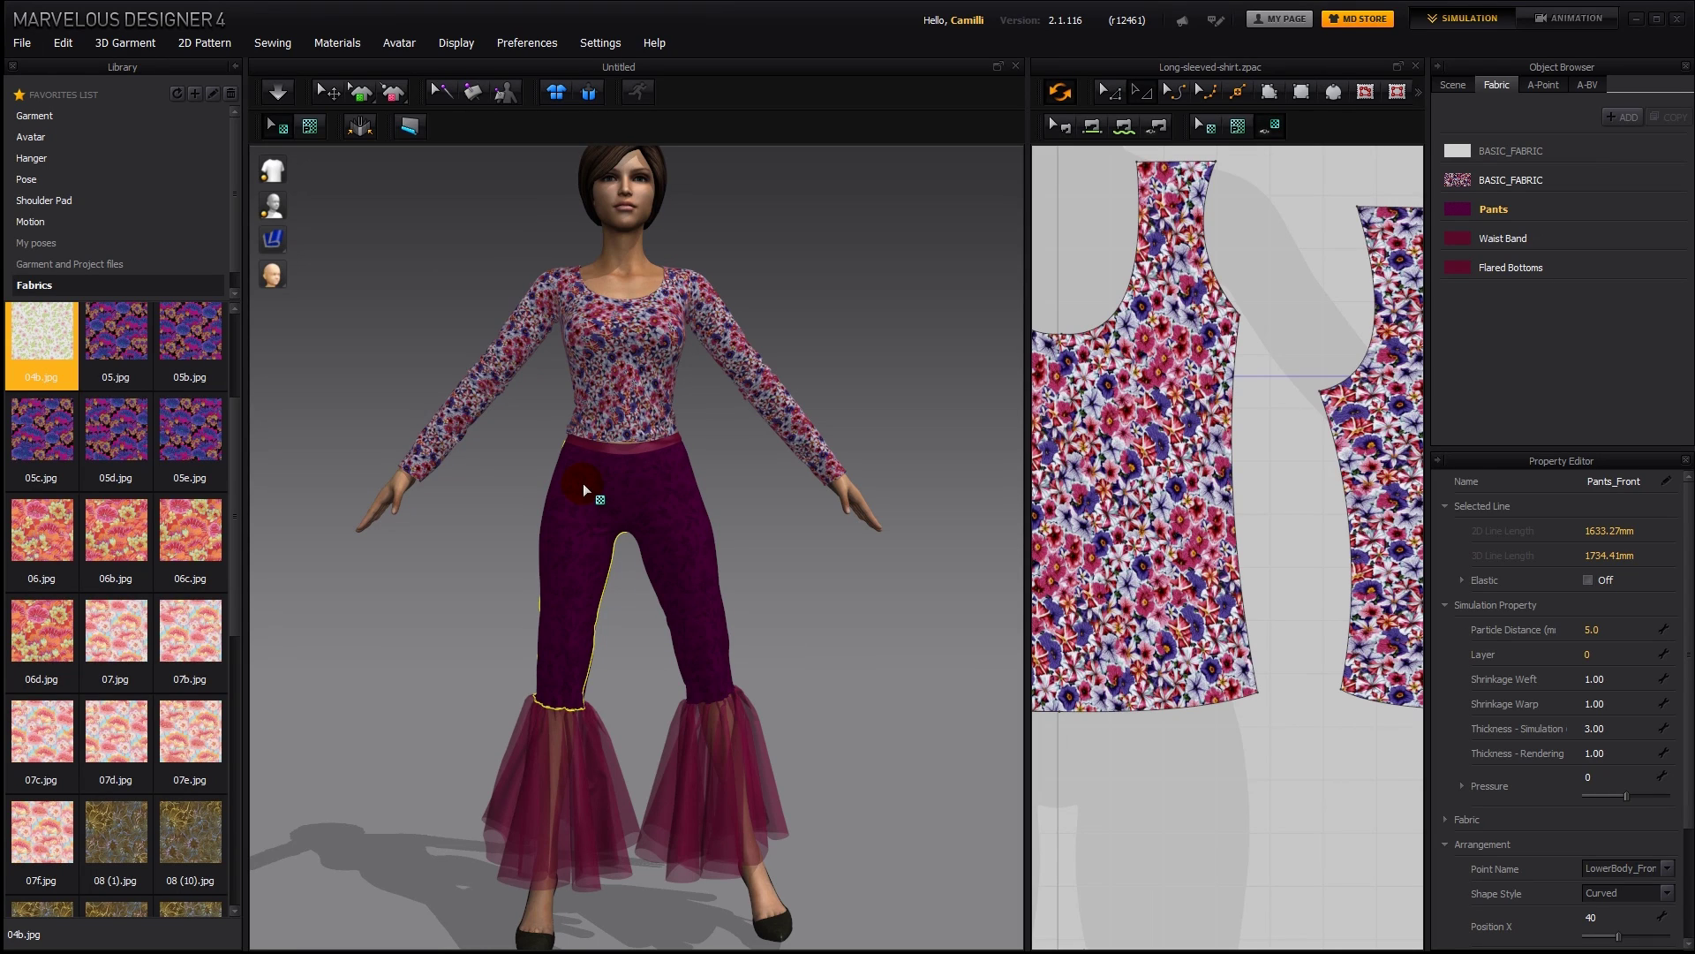
Turn on the Normal Bump Effect for the Pants fabric and load a Cotton Linen Gauze normal map image for it
{"action": "left_click", "coordinate": [1508, 211]}
{"action": "left_click", "coordinate": [1596, 601]}
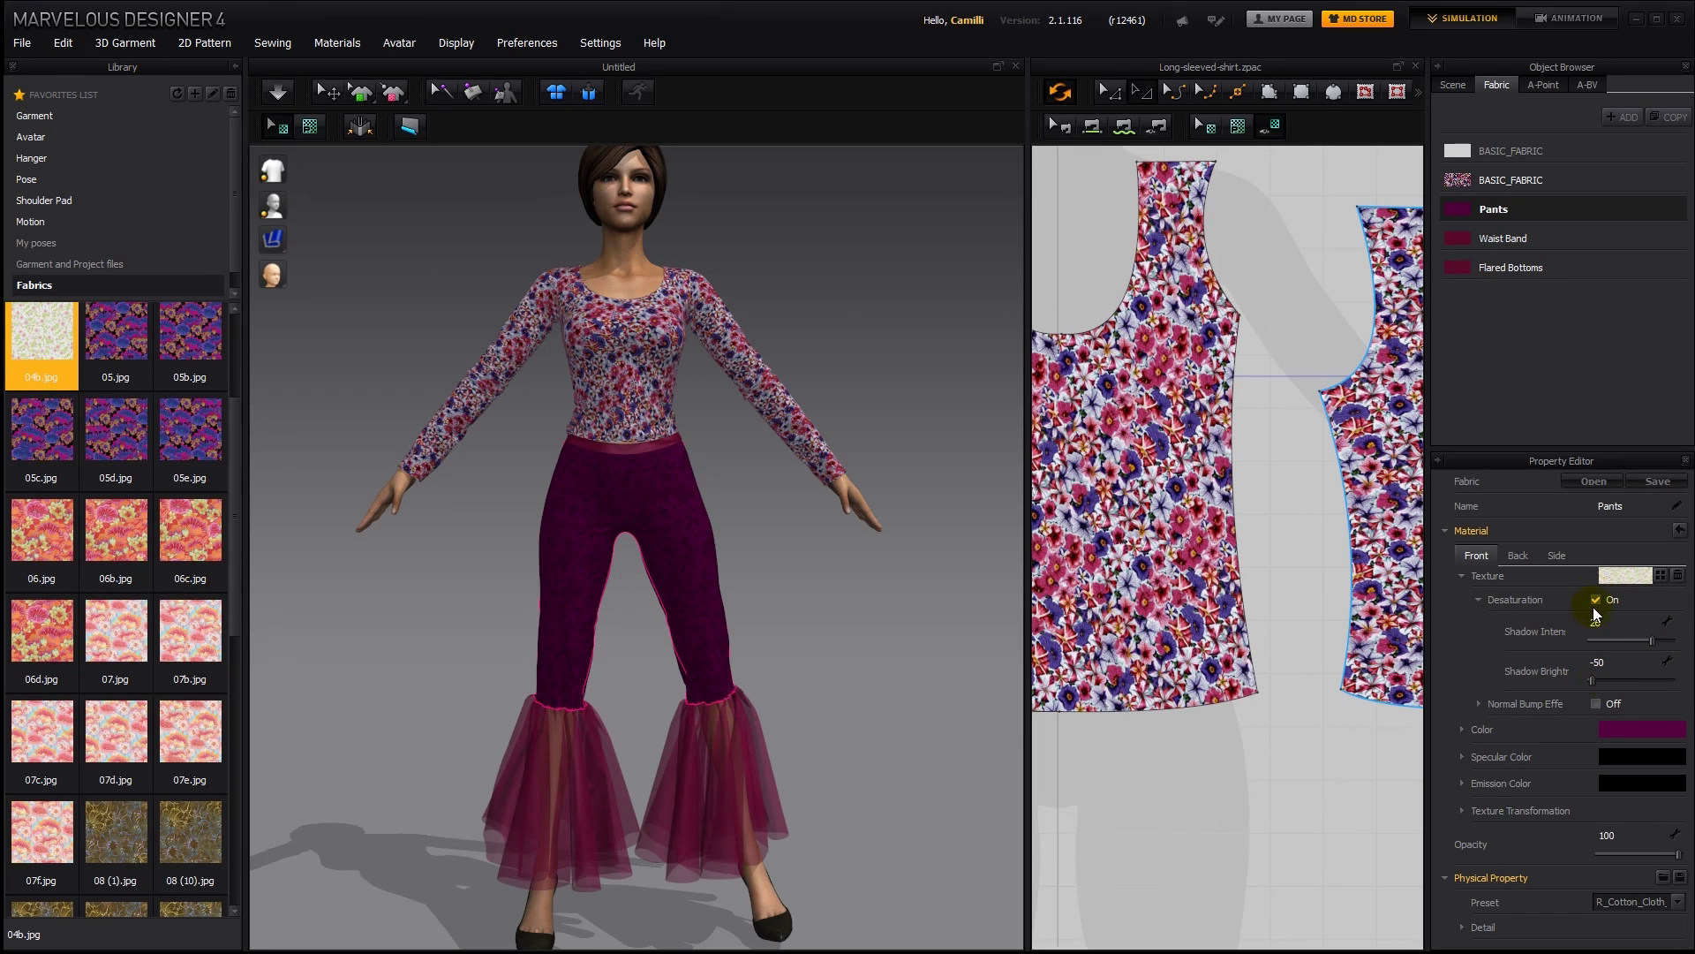
{"action": "left_click", "coordinate": [1595, 704]}
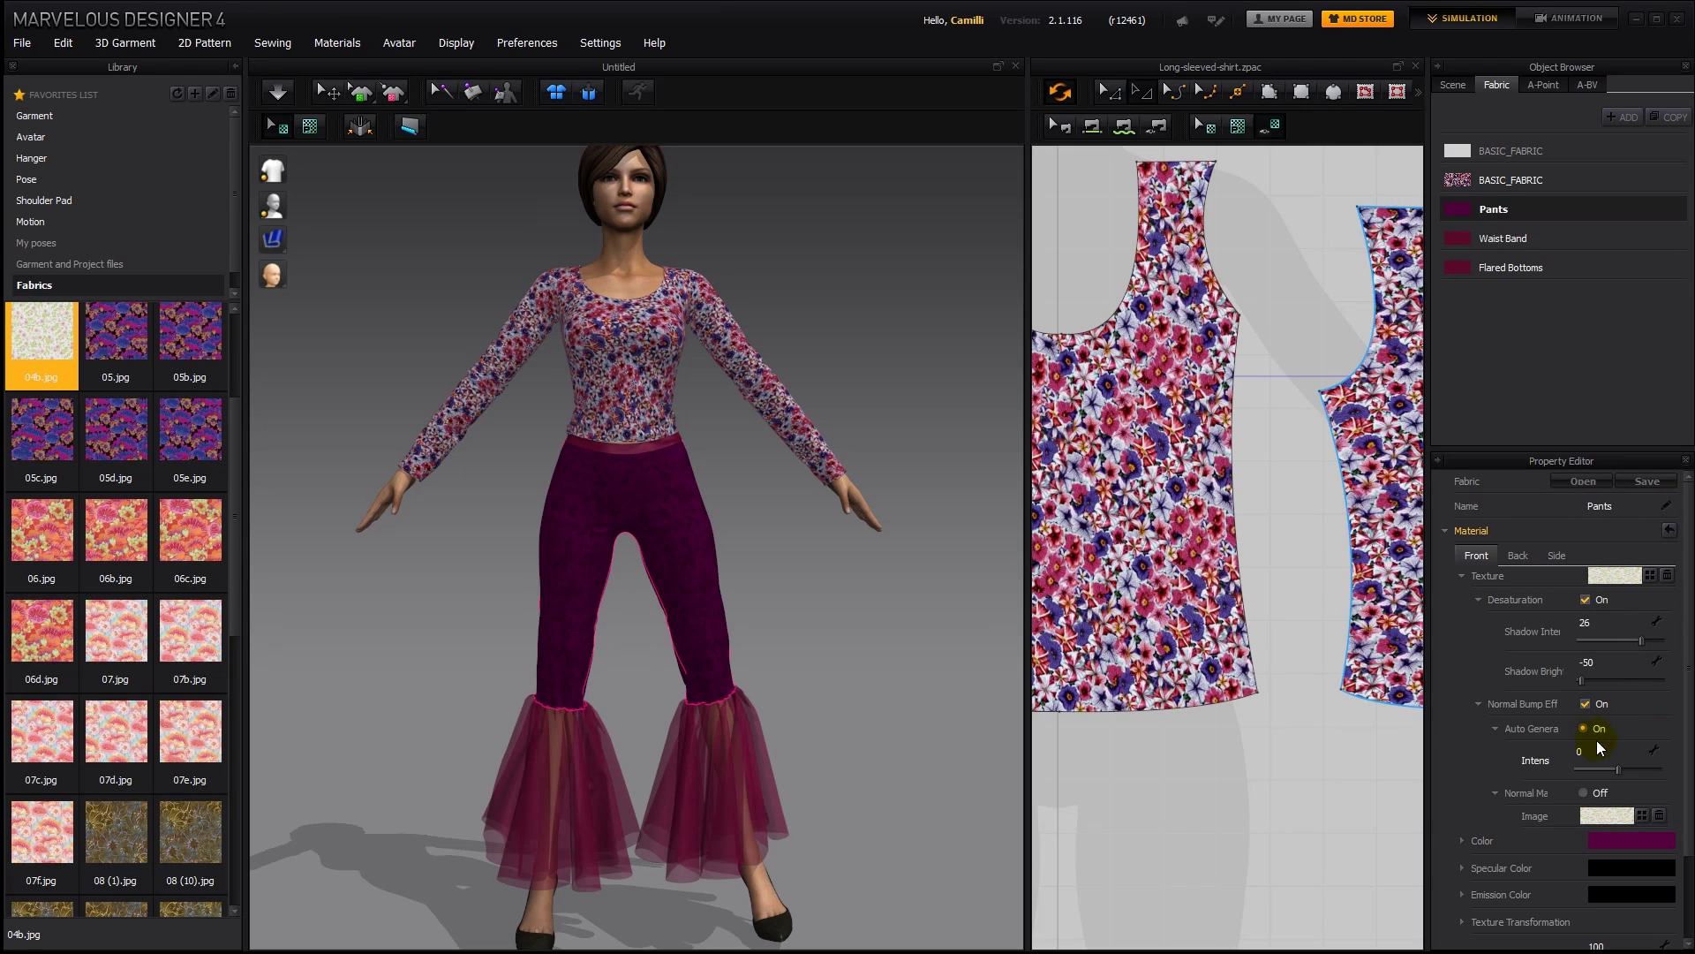
{"action": "left_click", "coordinate": [1600, 792]}
{"action": "left_click", "coordinate": [1641, 814]}
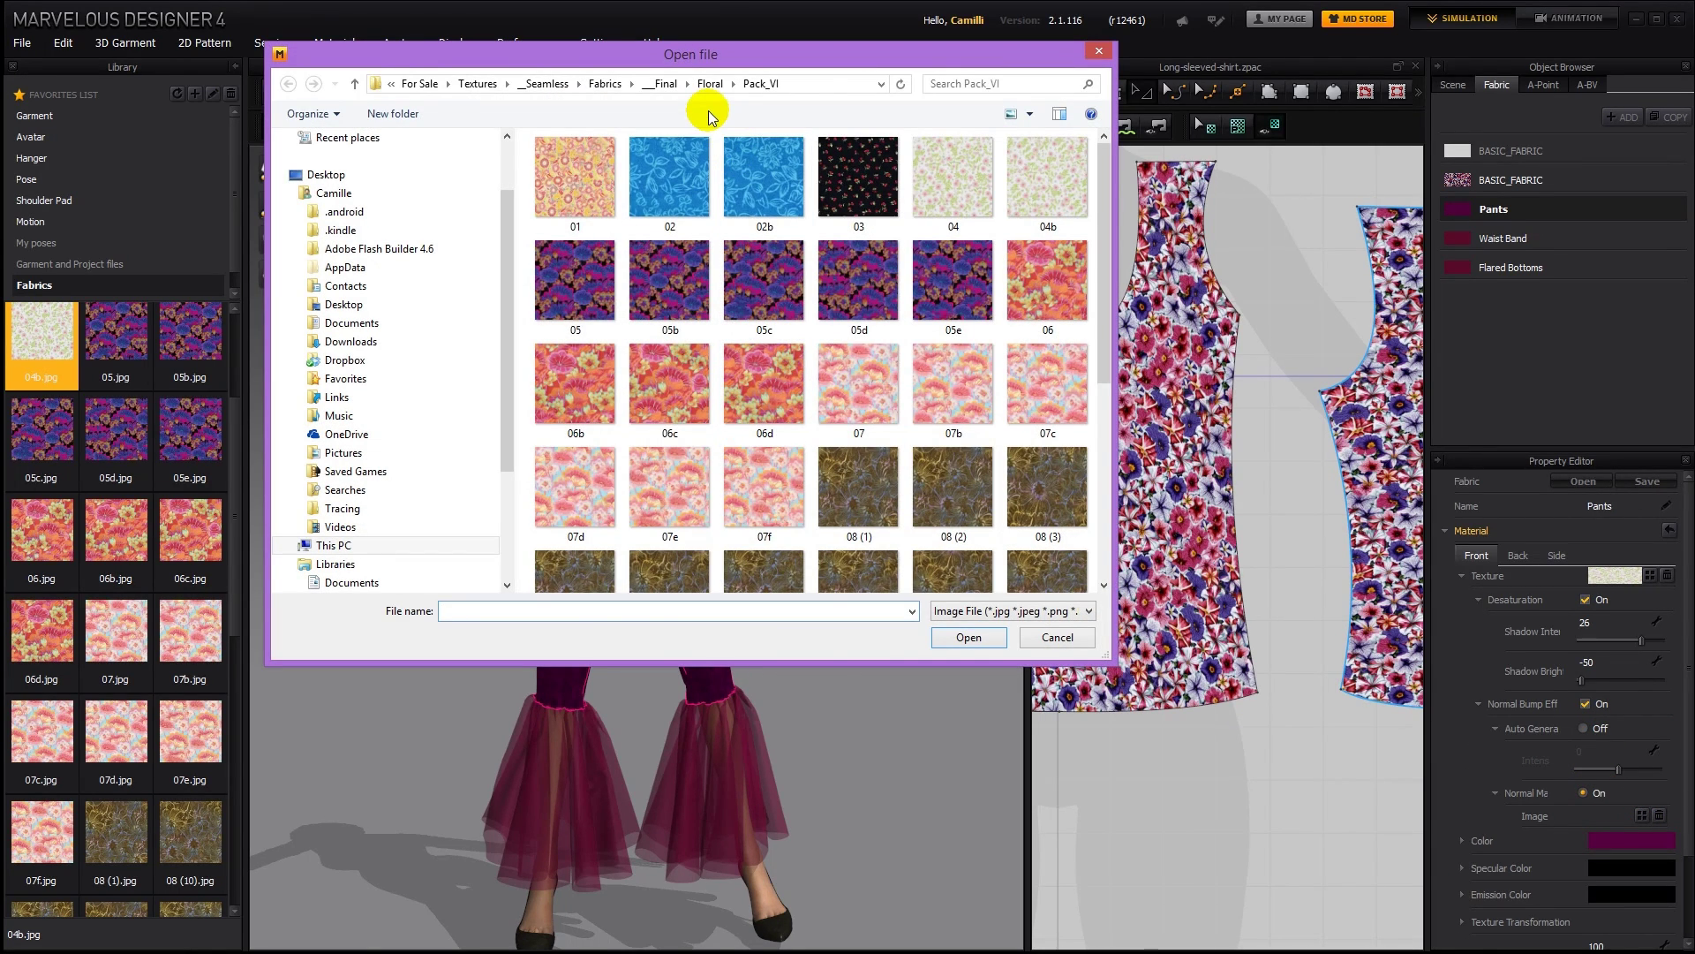
{"action": "double_click", "coordinate": [661, 176]}
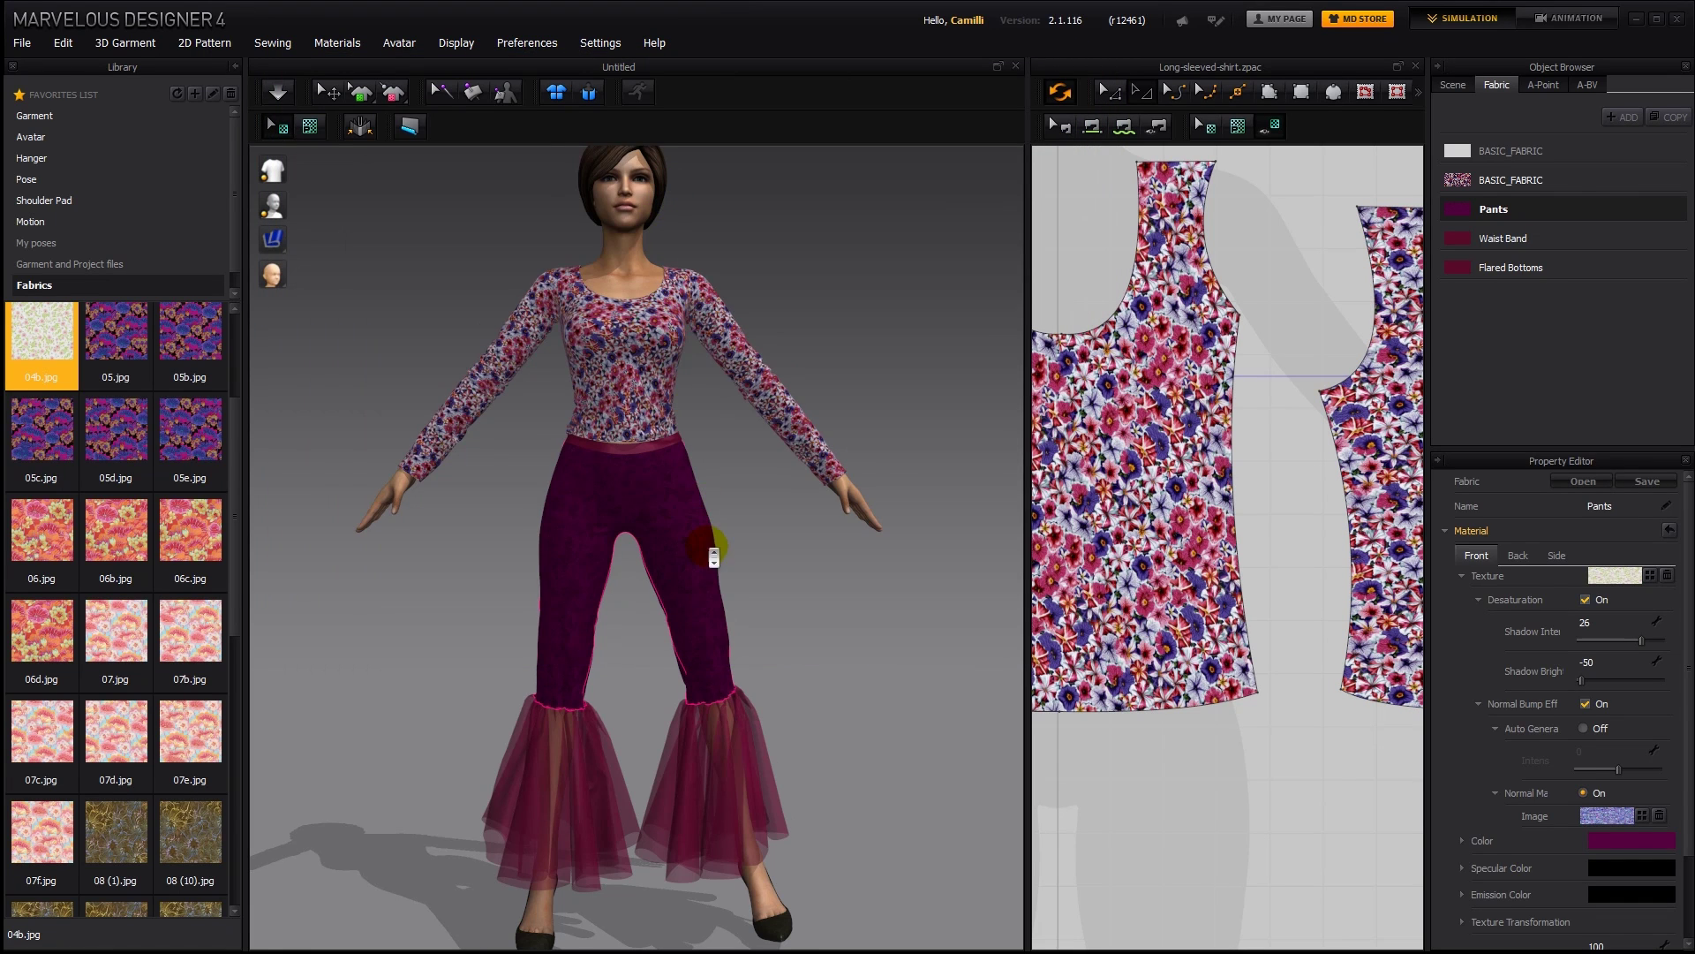
{"action": "scroll", "coordinate": [707, 552], "scroll_direction": "up", "scroll_amount": 10}
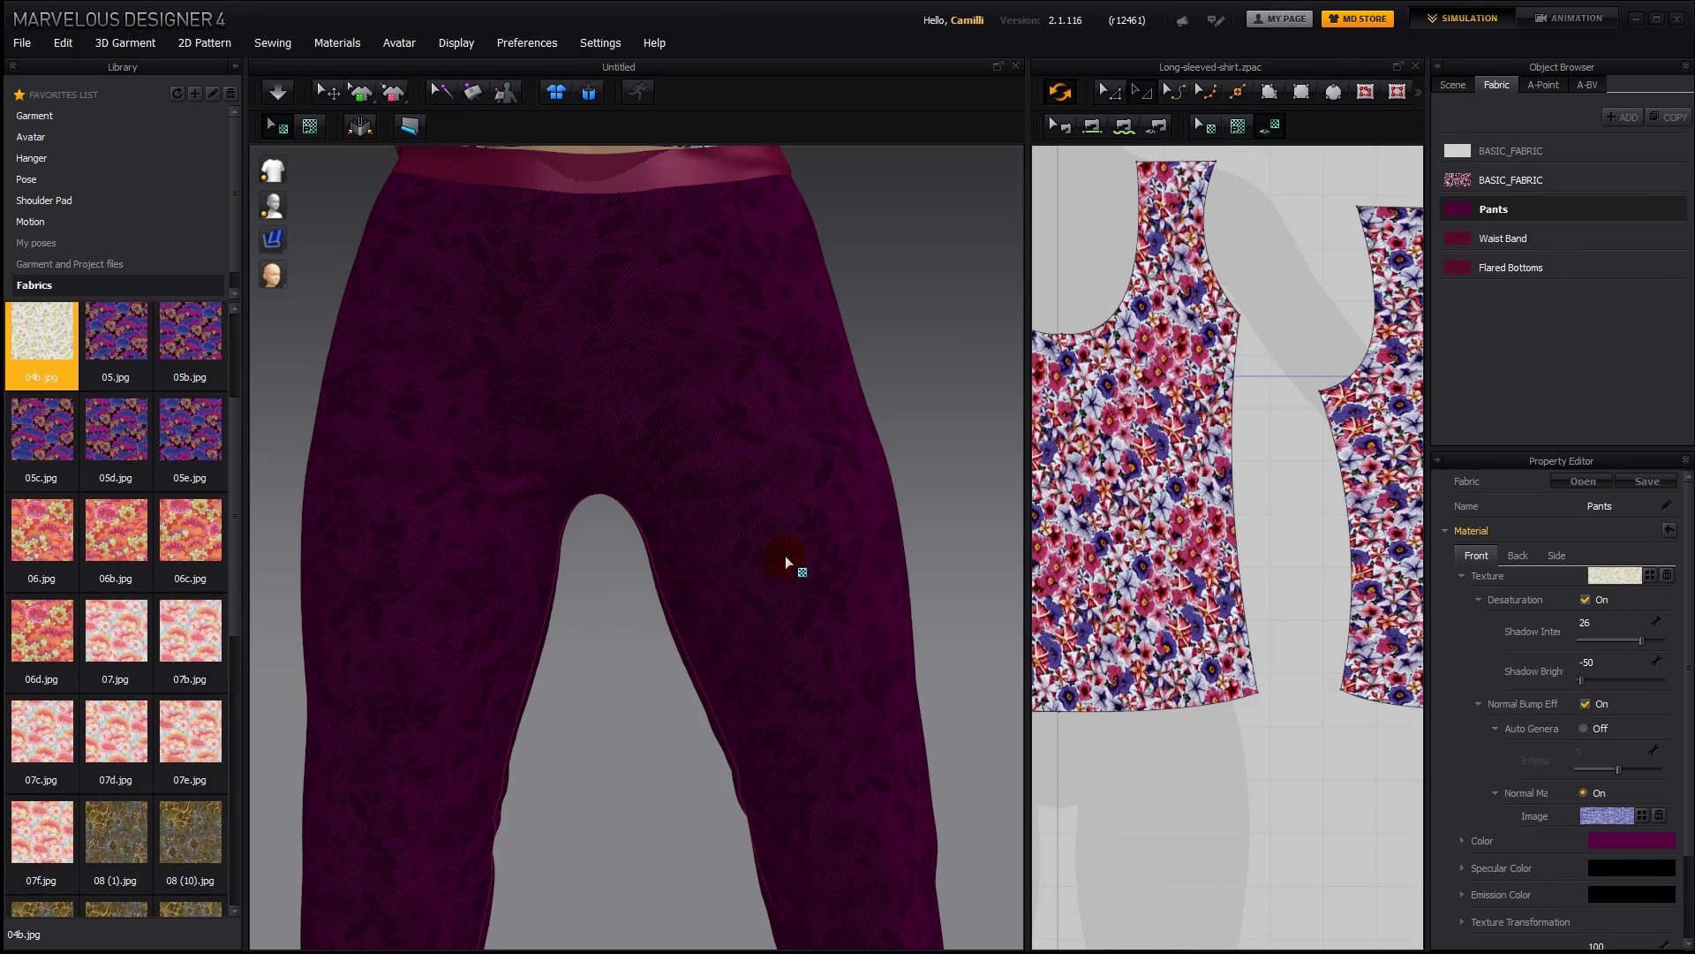
Reset the Pants fabric's Normal Bump Effect by turning it off and on, and raise the auto-generated bump intensity to its maximum
{"action": "left_click", "coordinate": [1583, 704]}
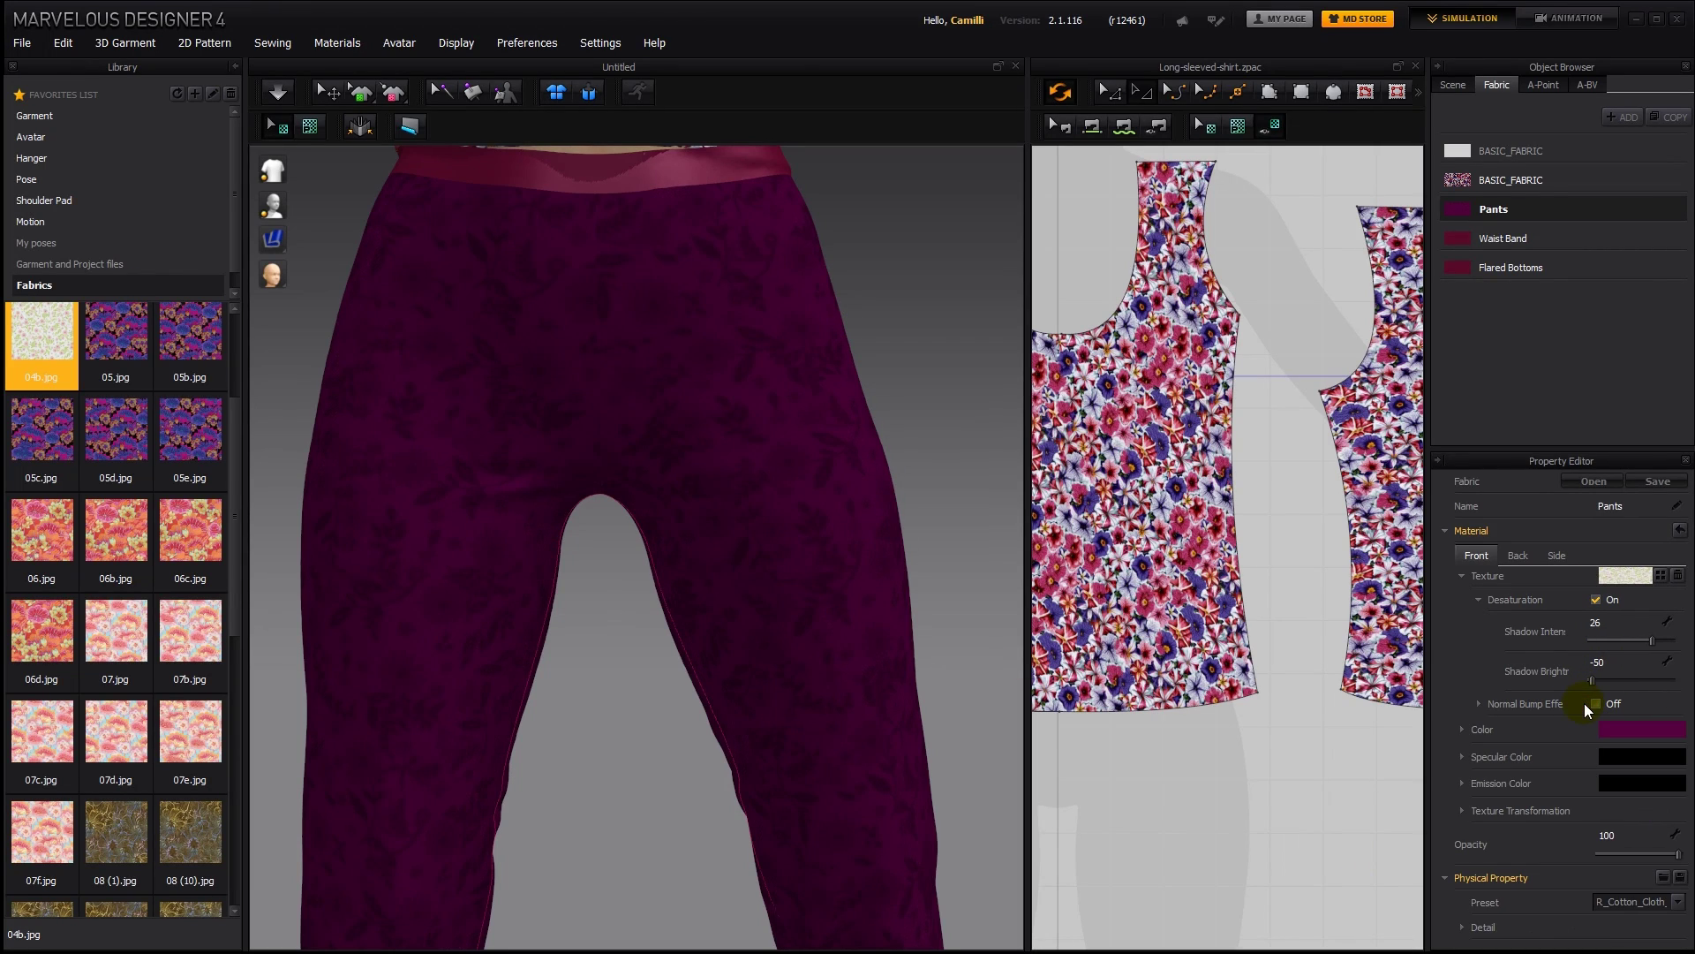
{"action": "left_click", "coordinate": [1597, 703]}
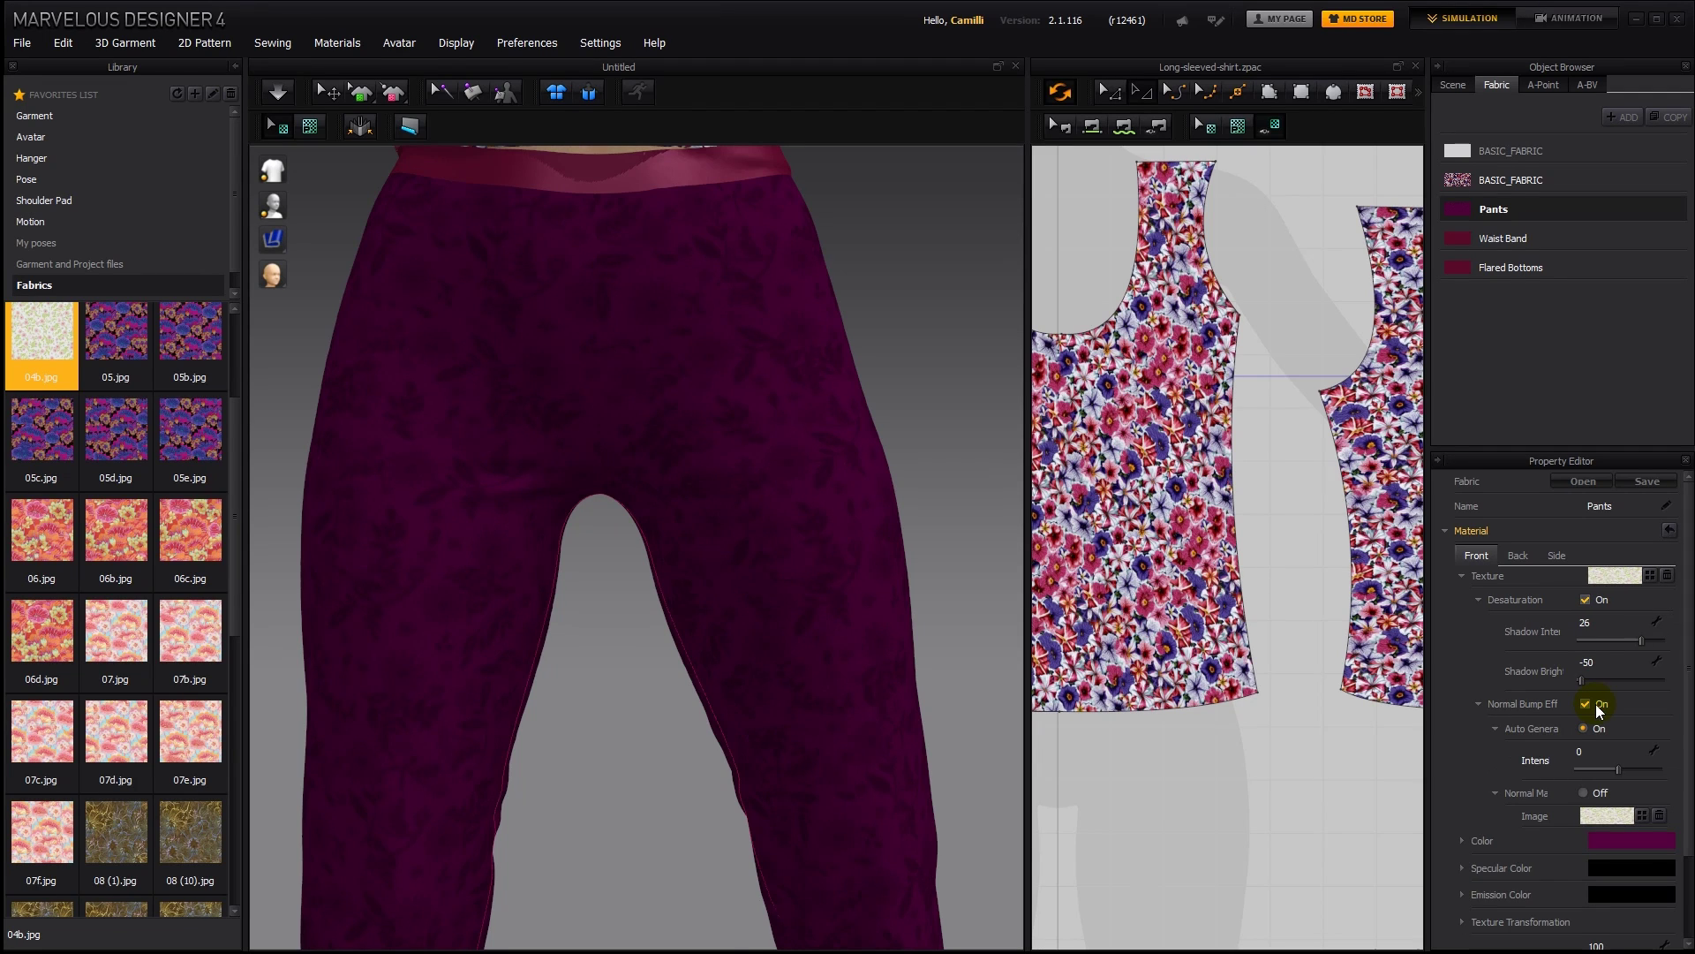
{"action": "left_click", "coordinate": [1616, 768]}
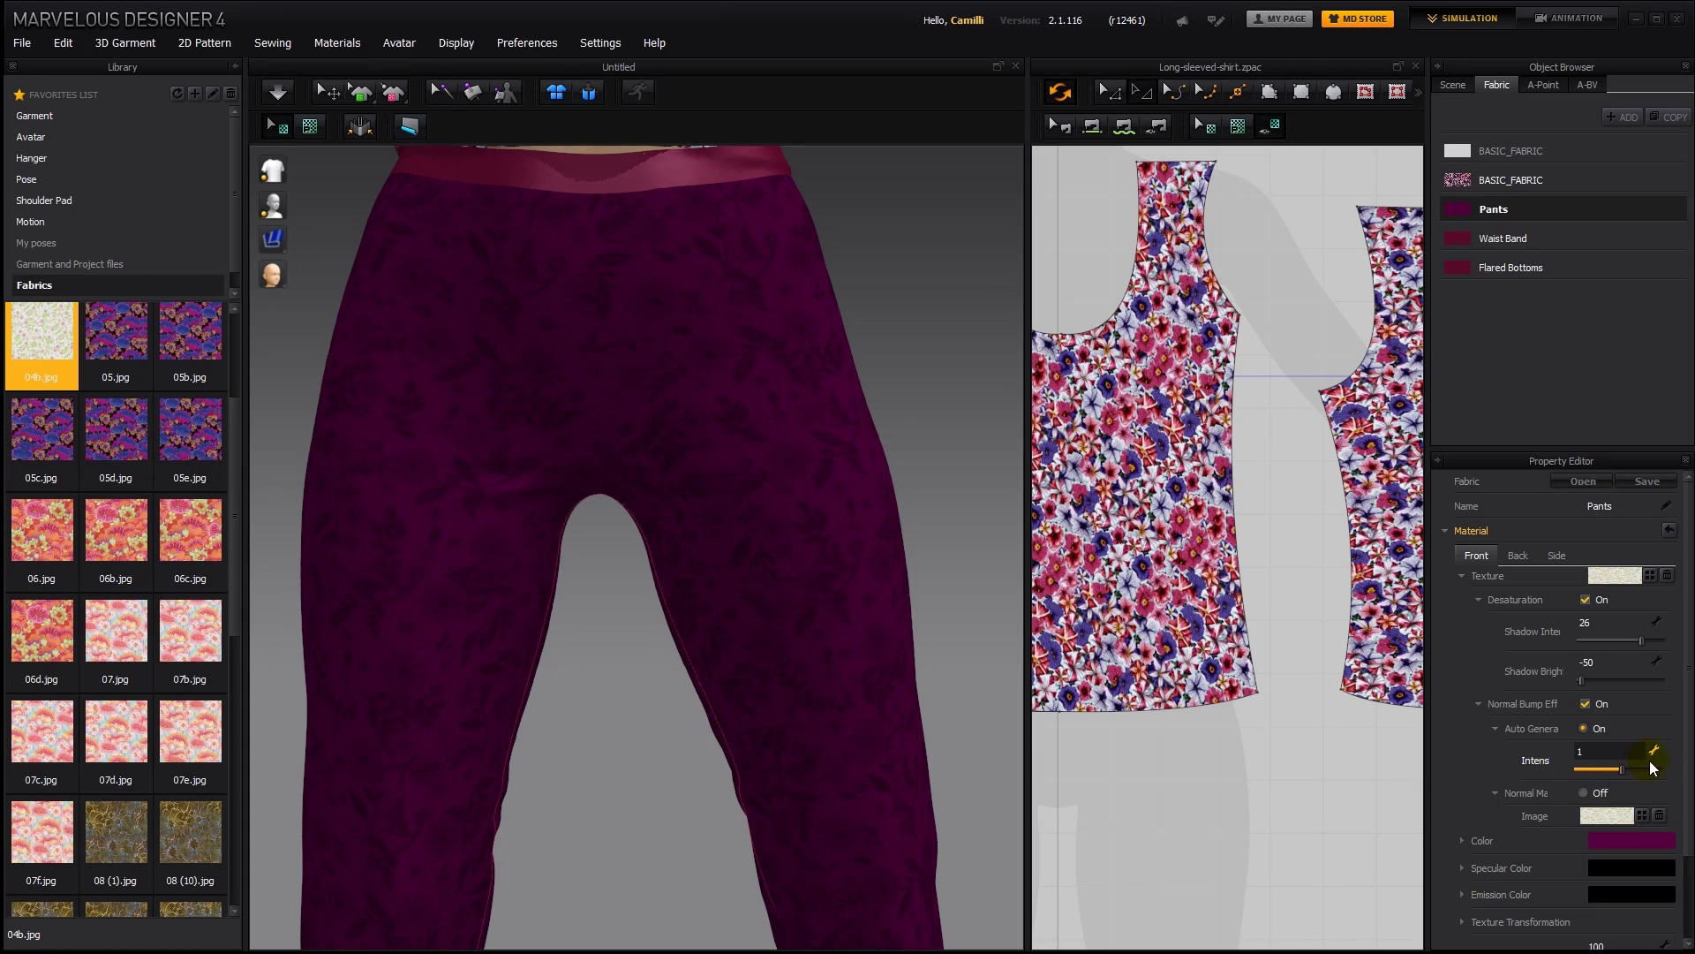
{"action": "left_click_drag", "start_coordinate": [1648, 768], "coordinate": [1660, 769]}
{"action": "left_click_drag", "start_coordinate": [1511, 755], "coordinate": [1456, 754]}
{"action": "left_click", "coordinate": [1658, 768]}
Switch the Pants fabric's bump effect from auto-generated to a normal map and browse for its image file
{"action": "left_click", "coordinate": [1597, 799]}
{"action": "left_click", "coordinate": [1638, 814]}
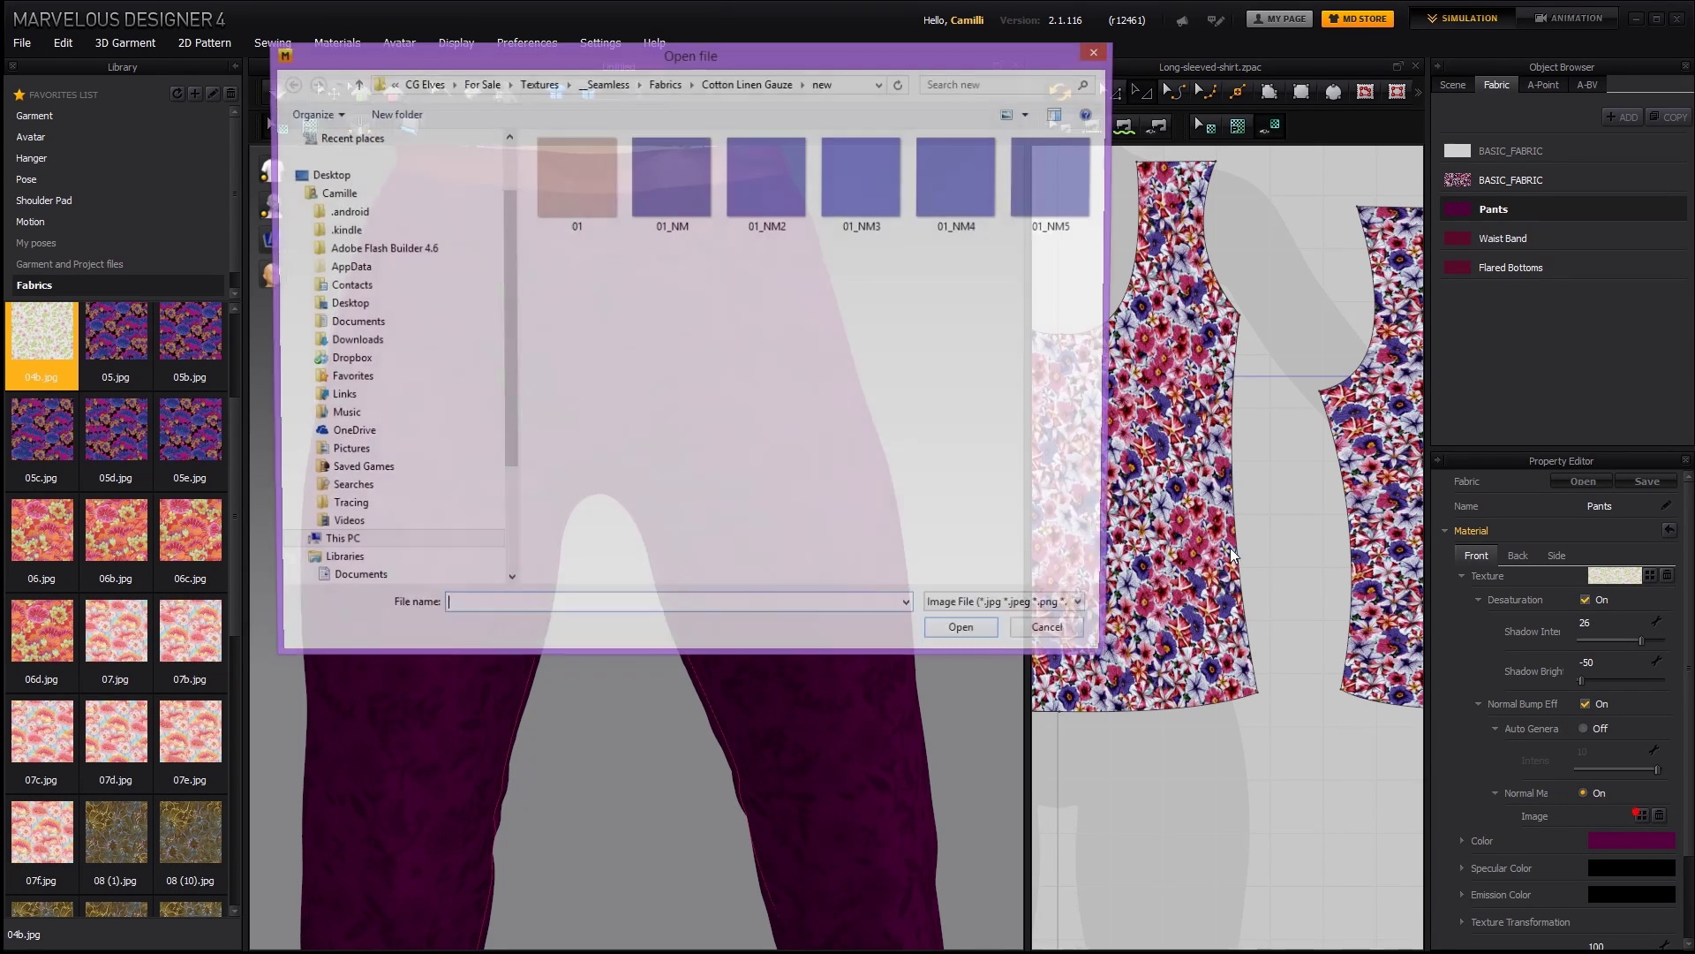